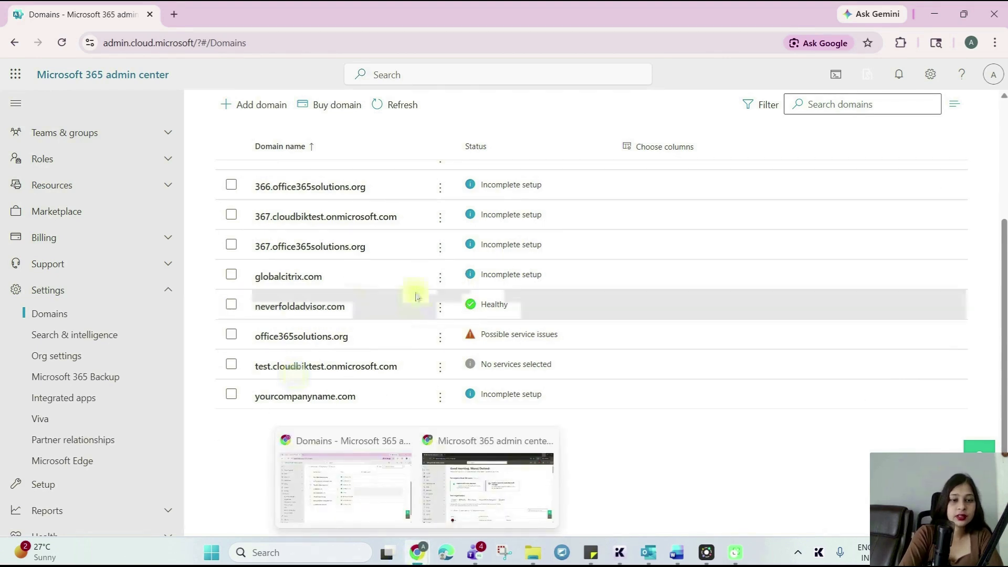
Step: Remove the domain neverfoldadvisor.com from the source Microsoft 365 tenant and confirm its removal
{"action": "left_click", "coordinate": [441, 312]}
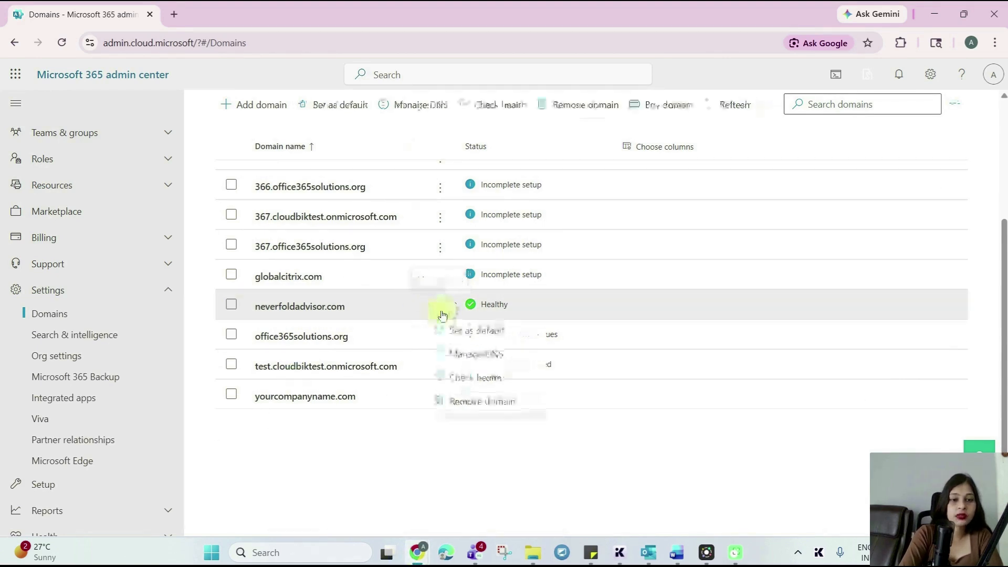
{"action": "left_click", "coordinate": [482, 402]}
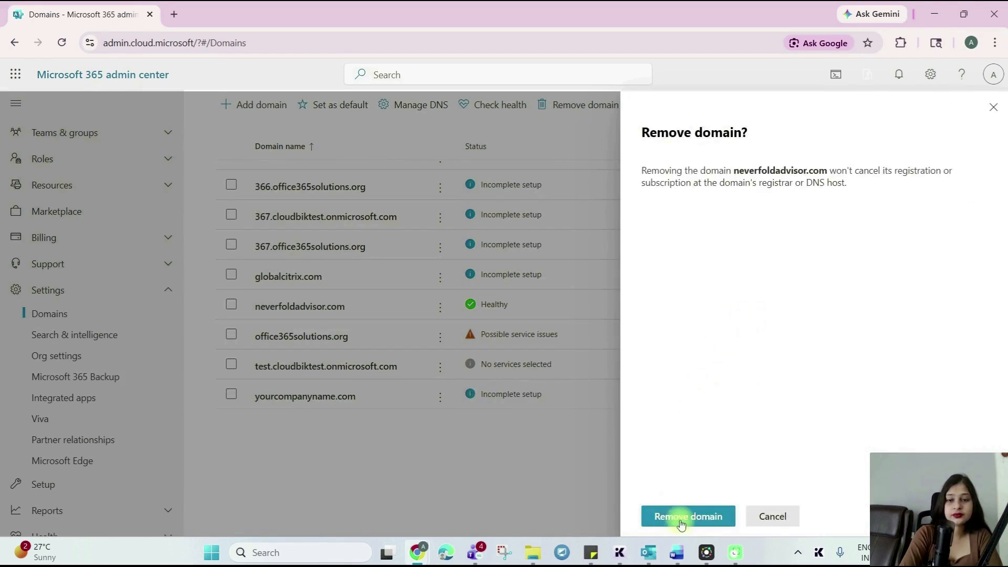
{"action": "left_click", "coordinate": [681, 523]}
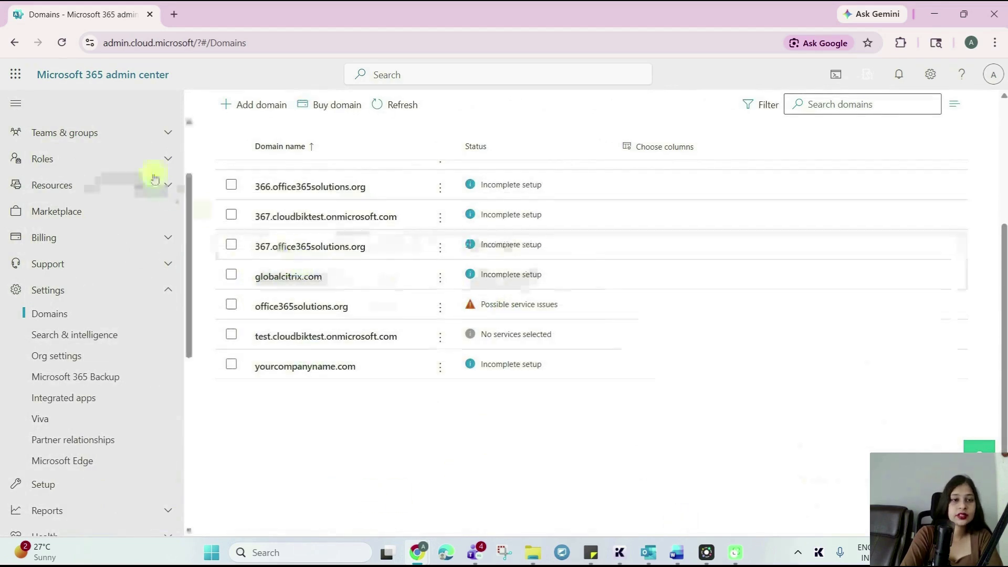
Step: Reload the Domains page and check the whole list for neverfoldadvisor.com
{"action": "left_click", "coordinate": [61, 45]}
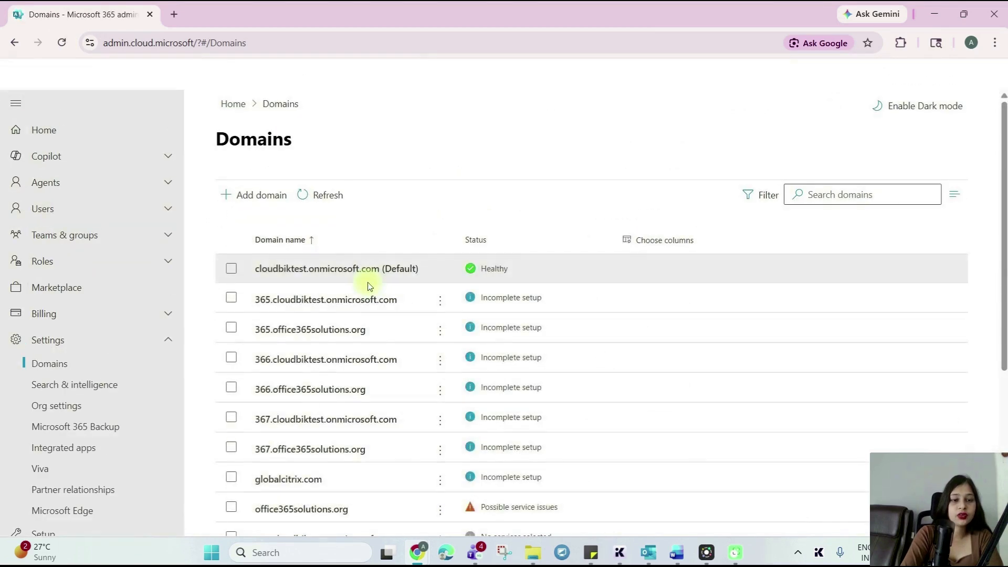
{"action": "scroll", "coordinate": [370, 287], "scroll_direction": "down", "scroll_amount": 5}
{"action": "scroll", "coordinate": [370, 287], "scroll_direction": "up", "scroll_amount": 4}
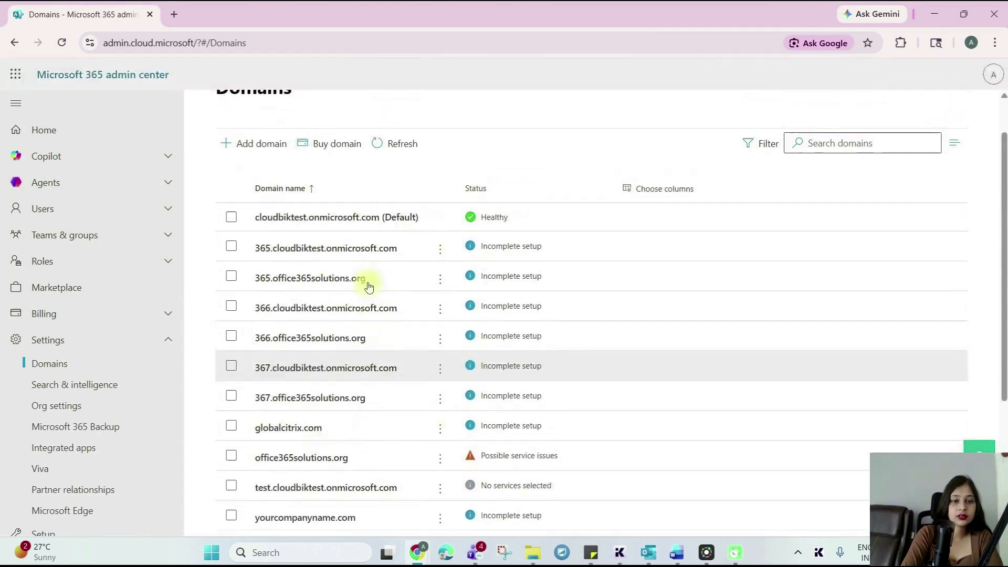
{"action": "scroll", "coordinate": [349, 322], "scroll_direction": "down", "scroll_amount": 3}
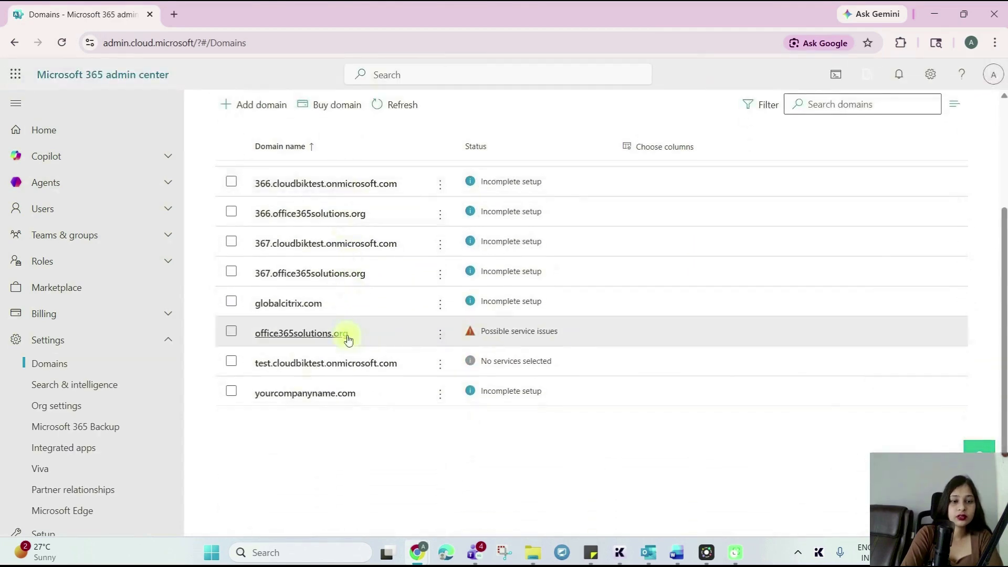
{"action": "scroll", "coordinate": [337, 360], "scroll_direction": "up", "scroll_amount": 3}
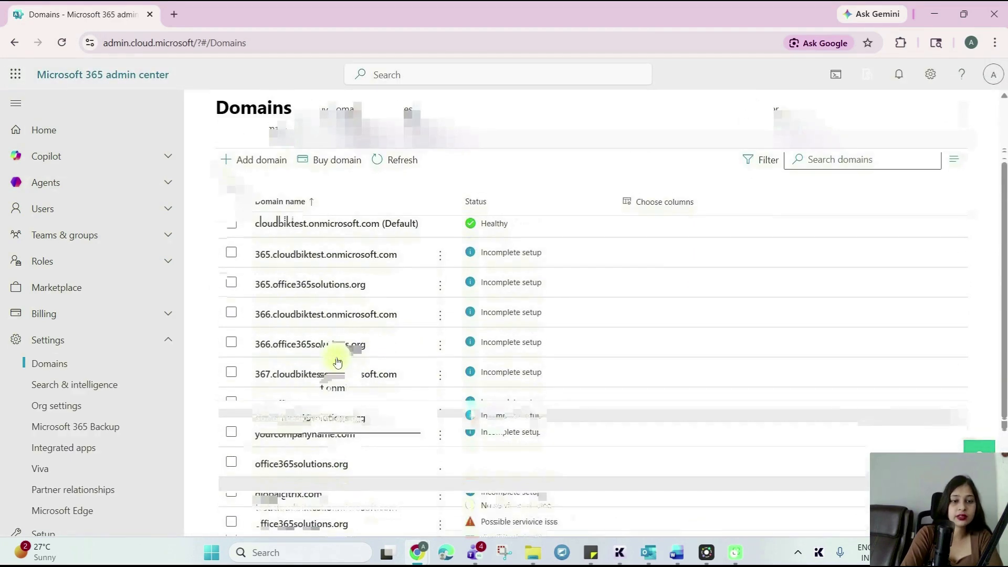
{"action": "scroll", "coordinate": [337, 363], "scroll_direction": "up", "scroll_amount": 1}
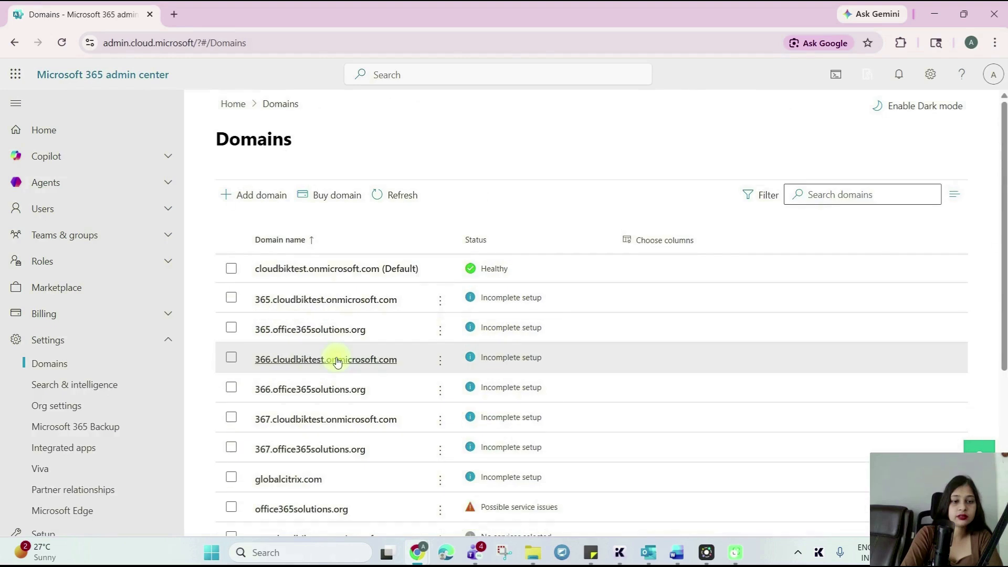
Step: Open godaddy.com/en-in in a new browser tab and go to the account's My Products page
{"action": "left_click", "coordinate": [174, 15]}
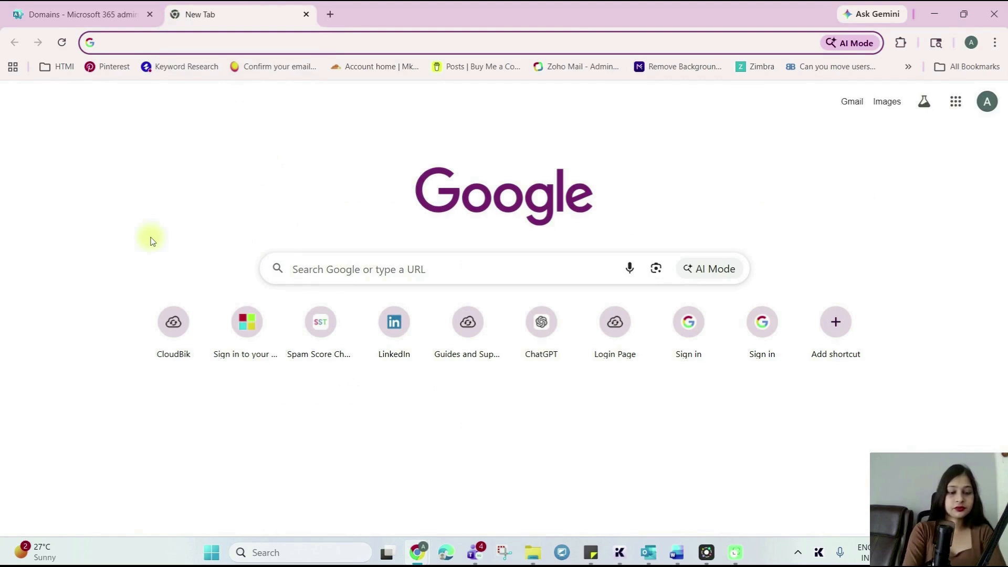
{"action": "type", "text": "godaddy.com/en-in"}
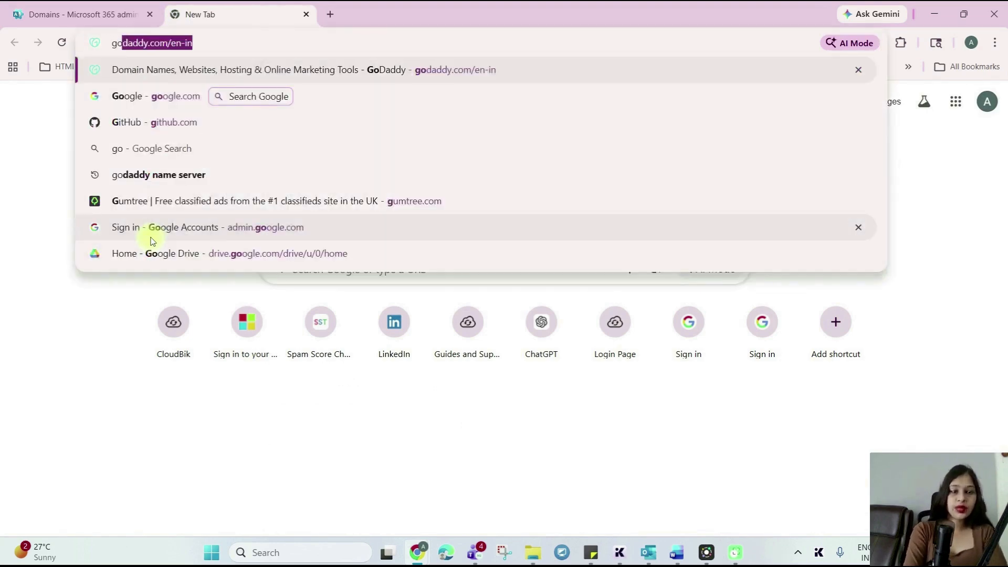
{"action": "key", "text": "Return"}
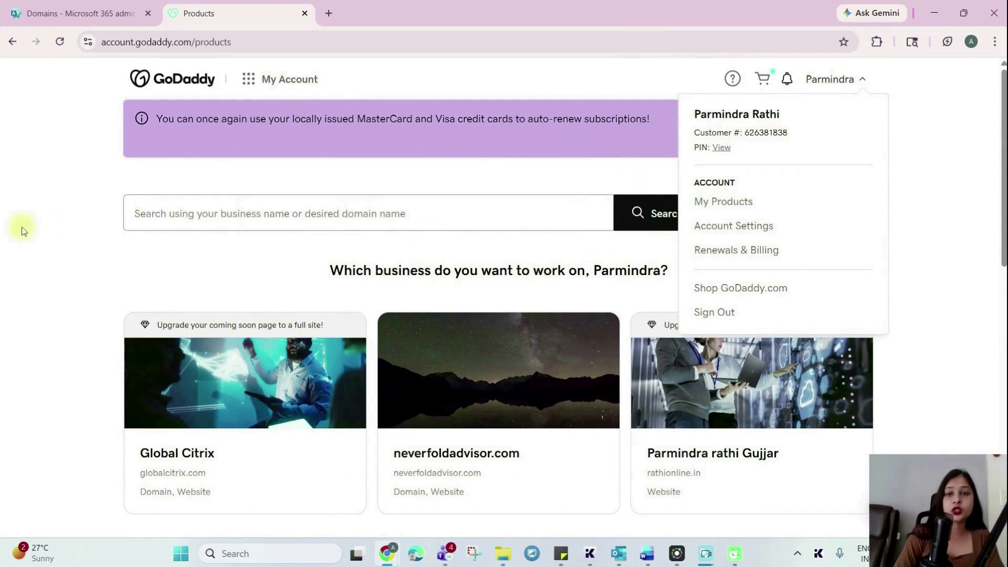
{"action": "left_click", "coordinate": [23, 229]}
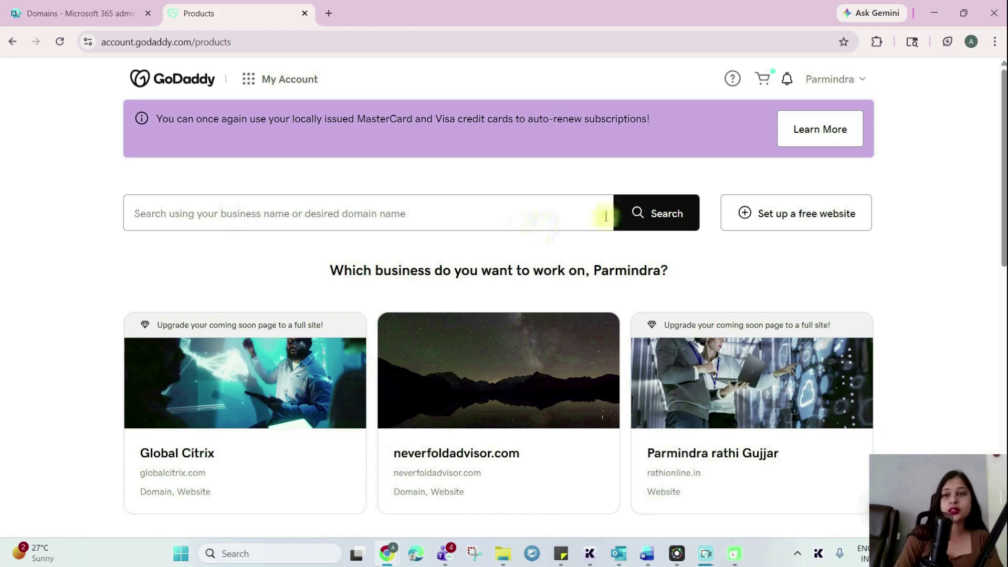
{"action": "left_click", "coordinate": [862, 84]}
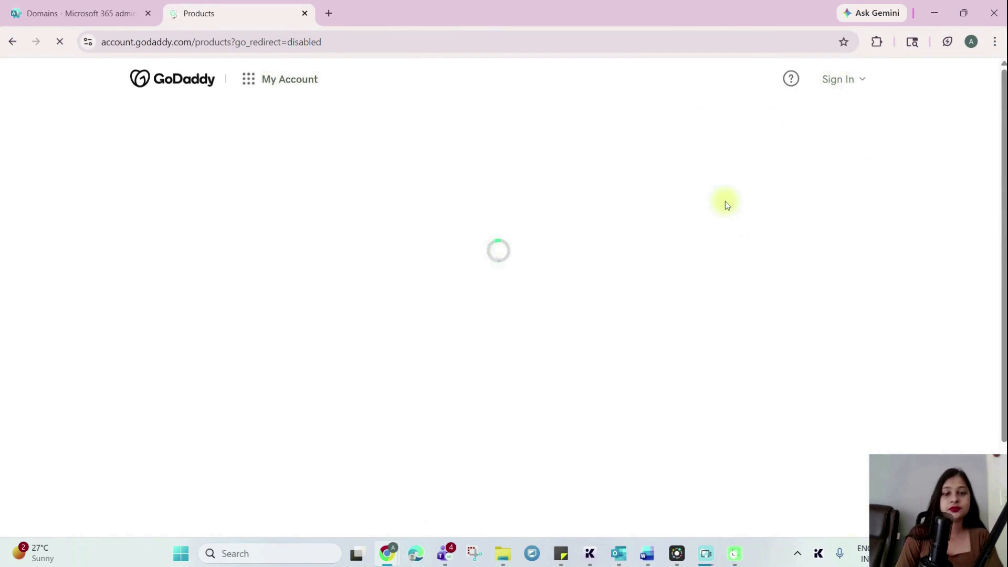
Step: Open the domain management of neverfoldadvisor.com from the products list and show its DNS records
{"action": "scroll", "coordinate": [513, 339], "scroll_direction": "down", "scroll_amount": 6}
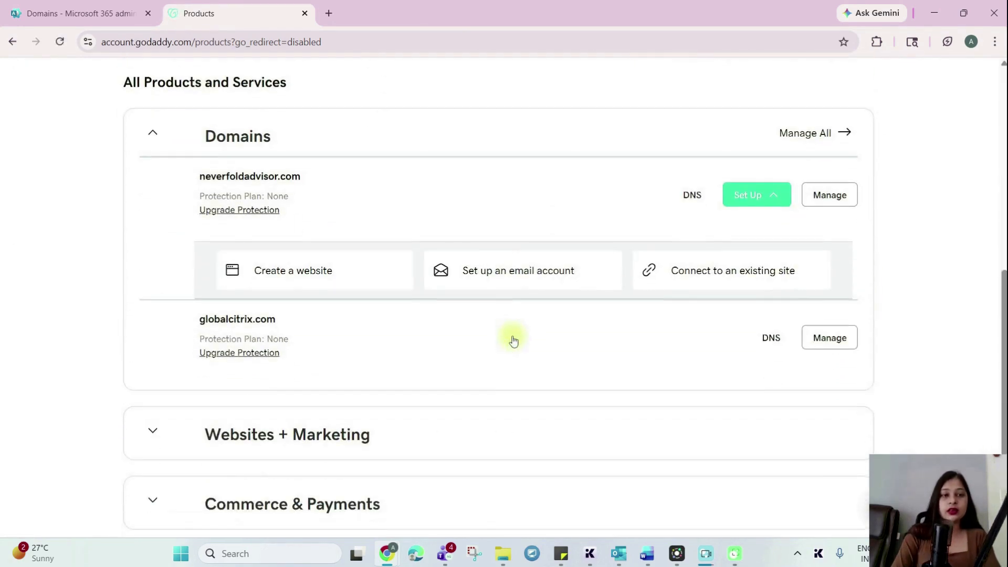
{"action": "scroll", "coordinate": [283, 391], "scroll_direction": "down", "scroll_amount": 3}
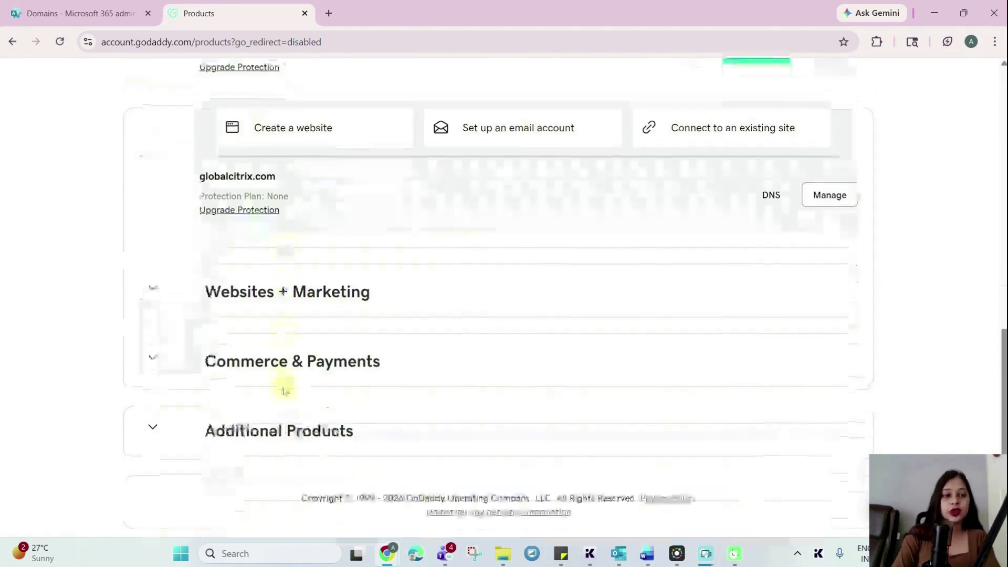
{"action": "scroll", "coordinate": [283, 391], "scroll_direction": "up", "scroll_amount": 3}
{"action": "left_click", "coordinate": [825, 240]}
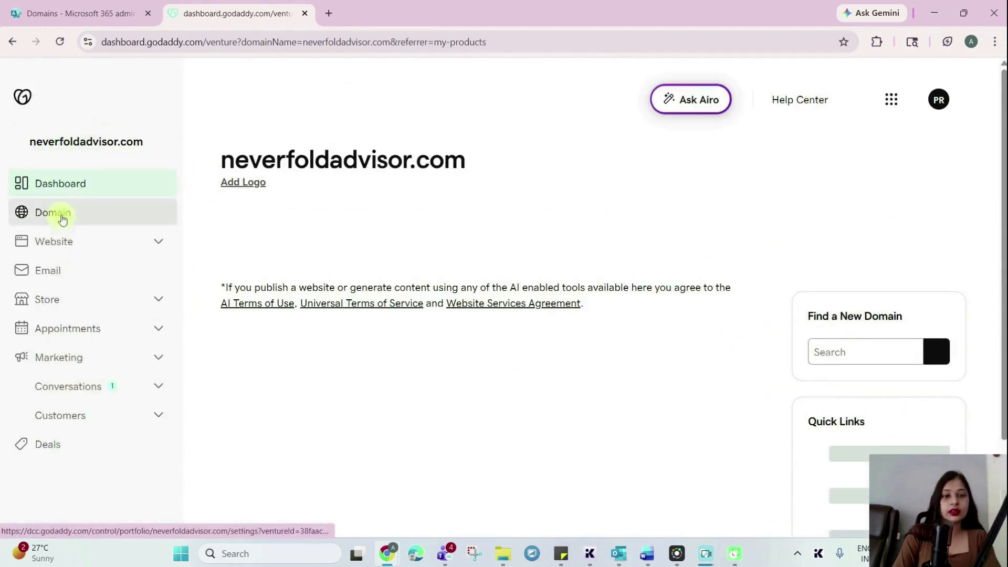
{"action": "left_click", "coordinate": [62, 218]}
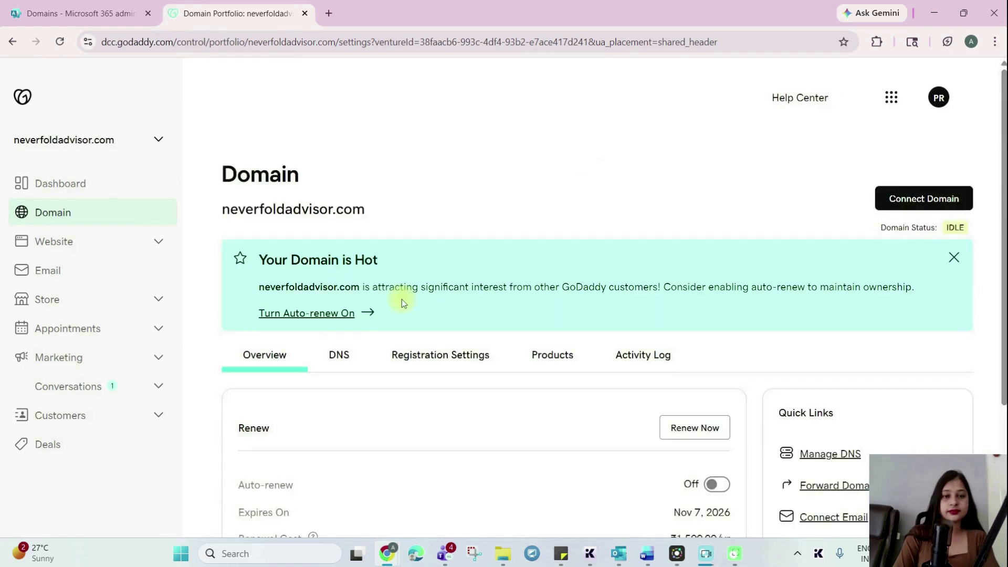
{"action": "scroll", "coordinate": [402, 301], "scroll_direction": "down", "scroll_amount": 2}
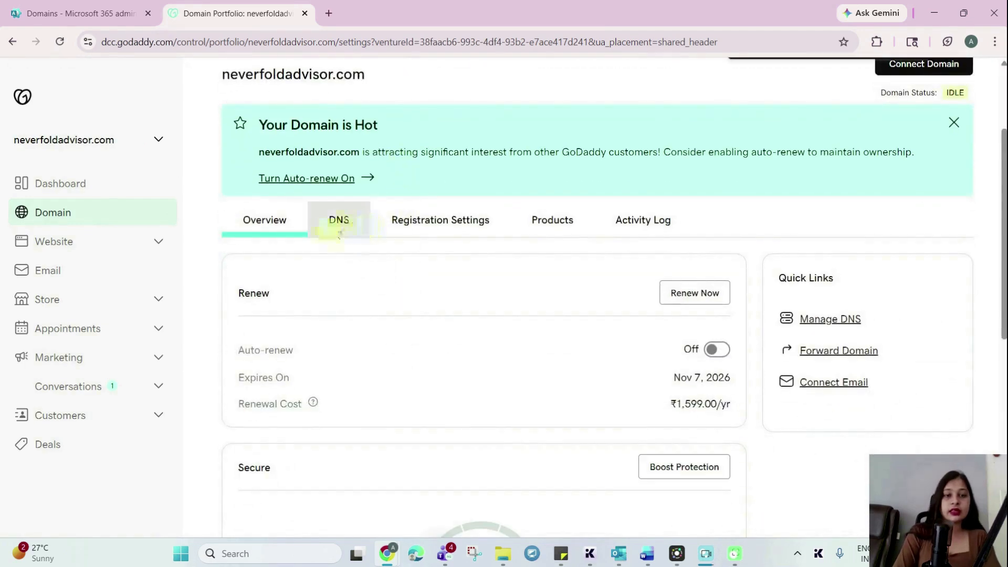
{"action": "left_click", "coordinate": [342, 224]}
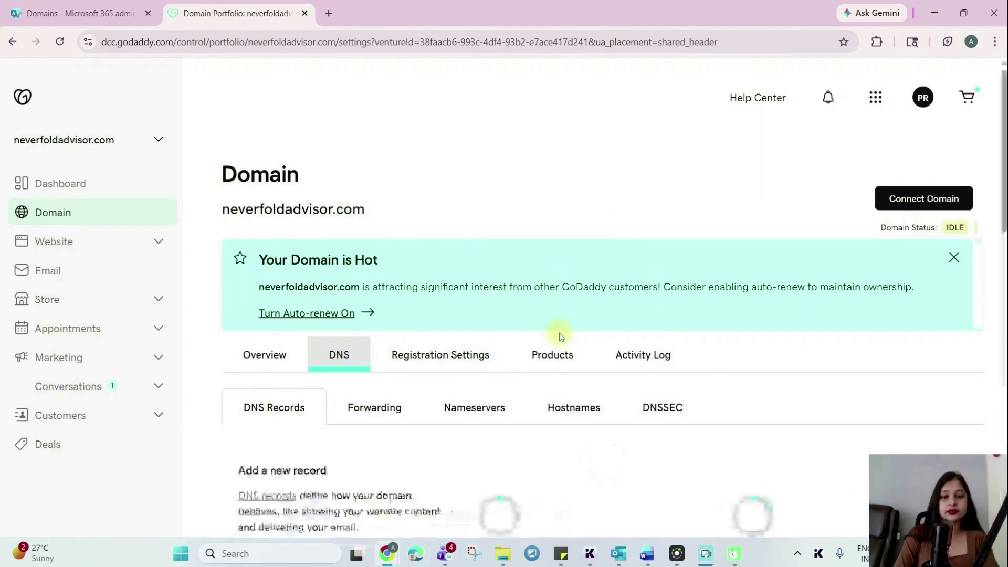
{"action": "scroll", "coordinate": [559, 333], "scroll_direction": "down", "scroll_amount": 5}
Step: Switch to the destination tenant's Microsoft 365 admin center in the incognito window and open its Domains page
{"action": "mouse_move", "coordinate": [387, 553]}
{"action": "left_click", "coordinate": [442, 456]}
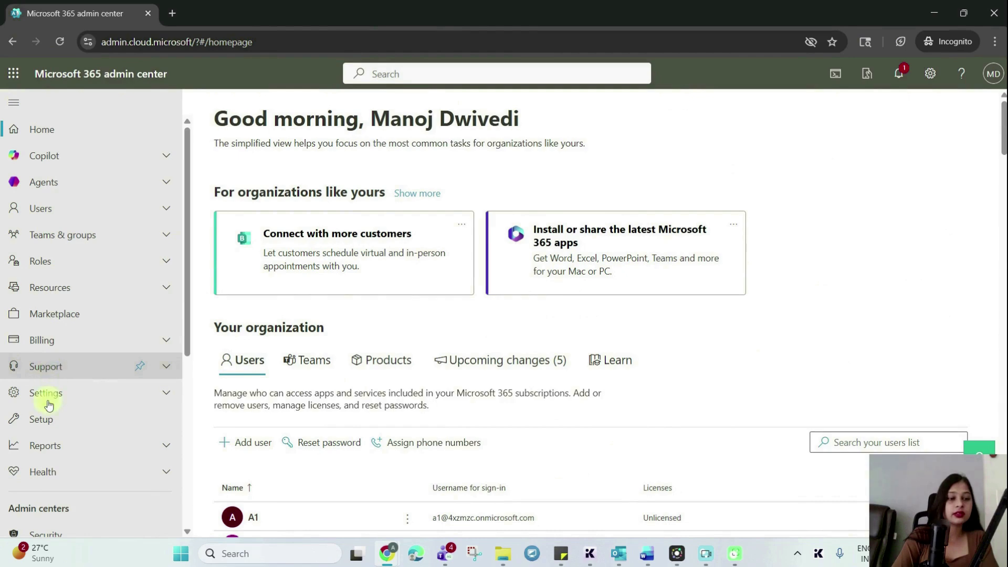
{"action": "left_click", "coordinate": [52, 476]}
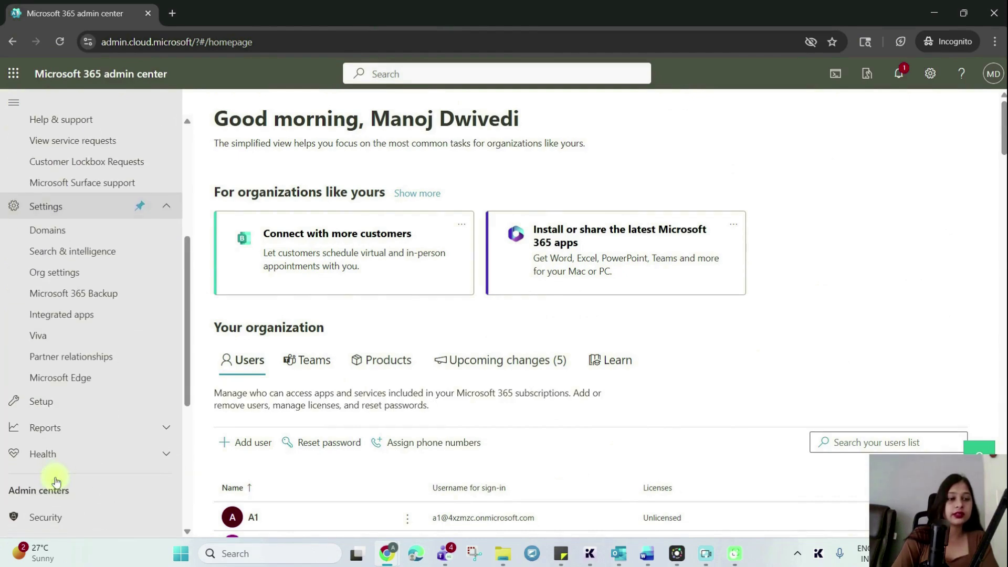
{"action": "left_click", "coordinate": [49, 229]}
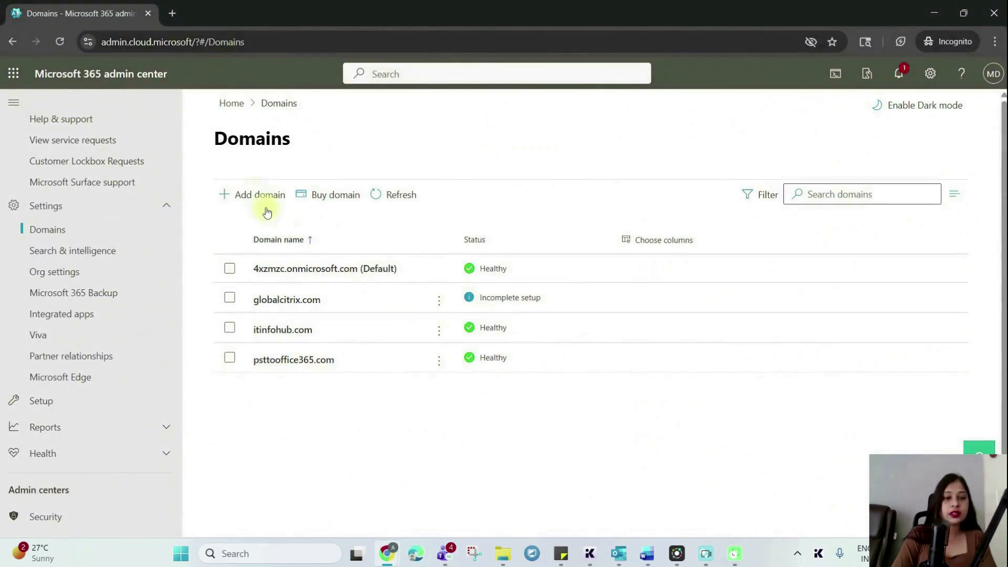
Step: Add neverfoldadvisor.com as a new domain and continue to its ownership verification
{"action": "left_click", "coordinate": [256, 195]}
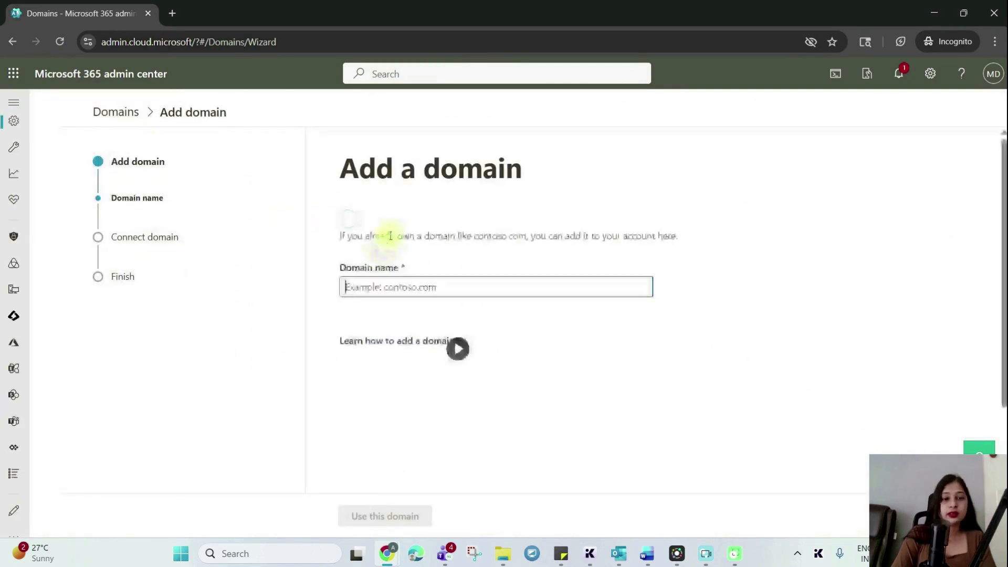
{"action": "type", "text": "neverfoldadvisor.com"}
{"action": "scroll", "coordinate": [594, 318], "scroll_direction": "down", "scroll_amount": 2}
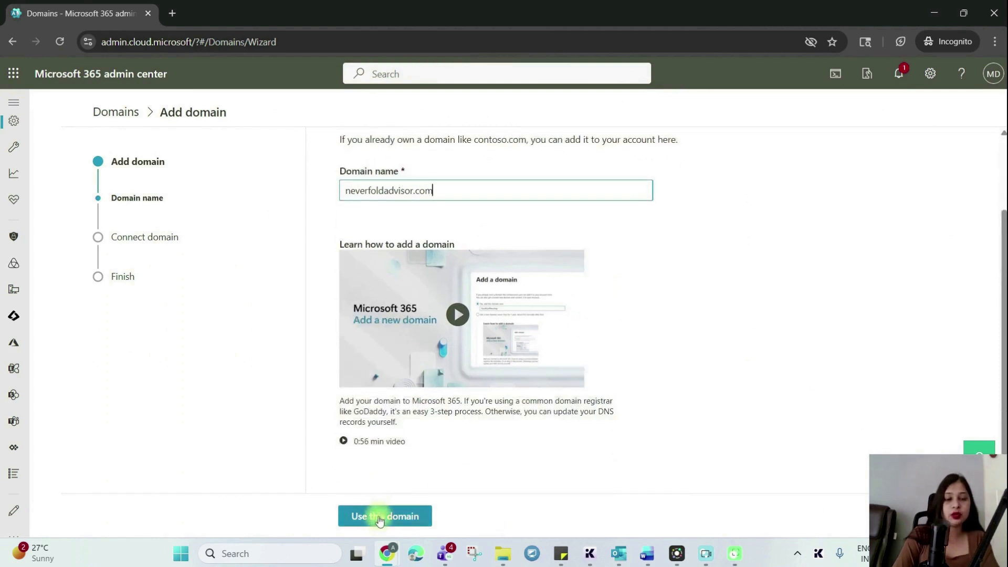
{"action": "left_click", "coordinate": [395, 520]}
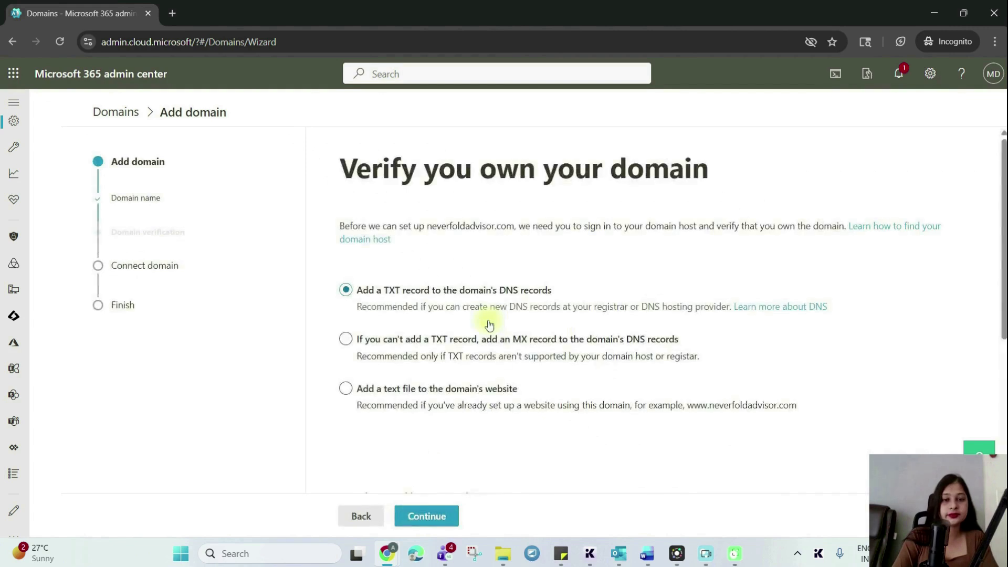
Step: Choose adding a TXT record to the DNS records as the verification method and try to verify the domain
{"action": "scroll", "coordinate": [416, 452], "scroll_direction": "down", "scroll_amount": 1}
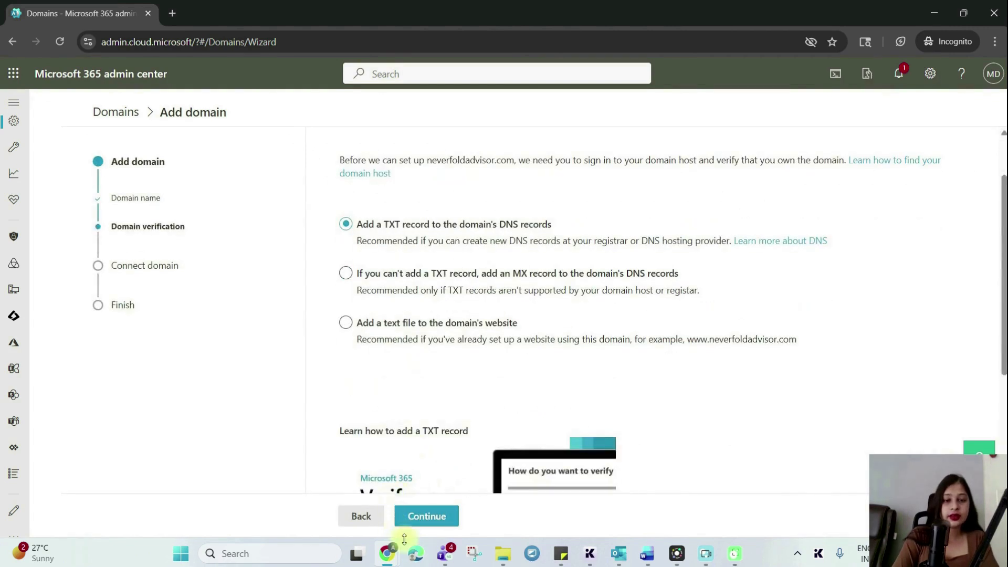
{"action": "left_click", "coordinate": [427, 519]}
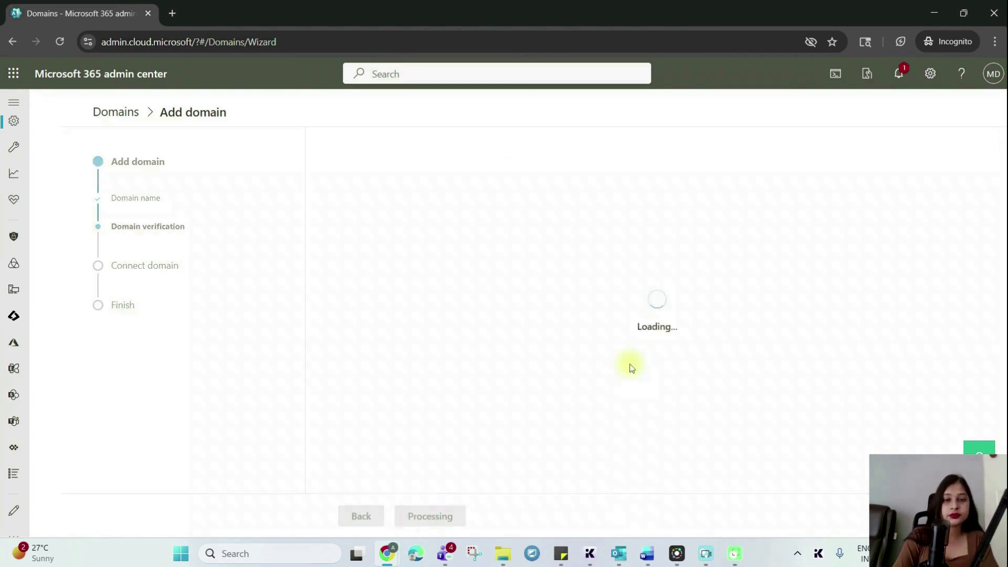
{"action": "scroll", "coordinate": [630, 362], "scroll_direction": "down", "scroll_amount": 2}
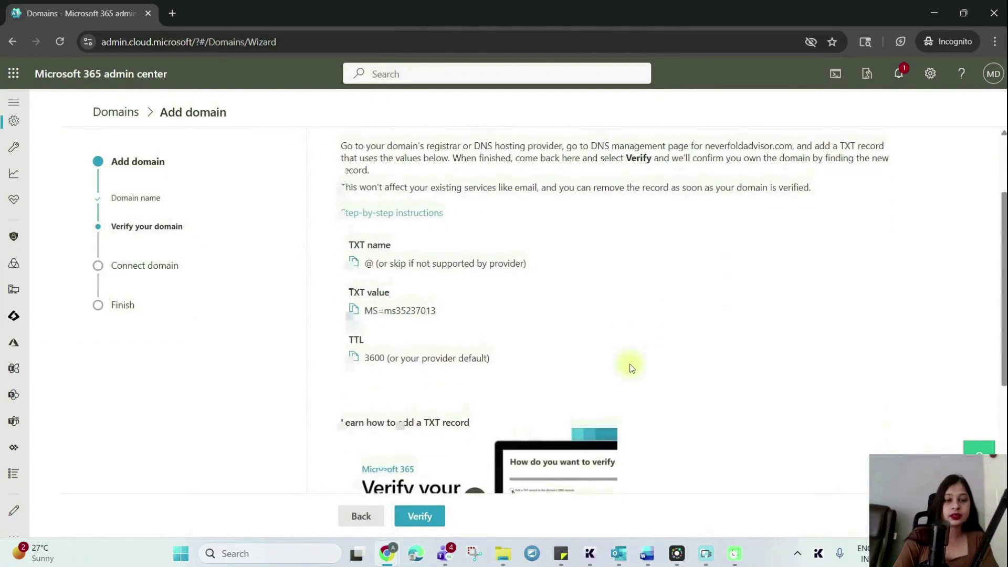
{"action": "left_click", "coordinate": [425, 520]}
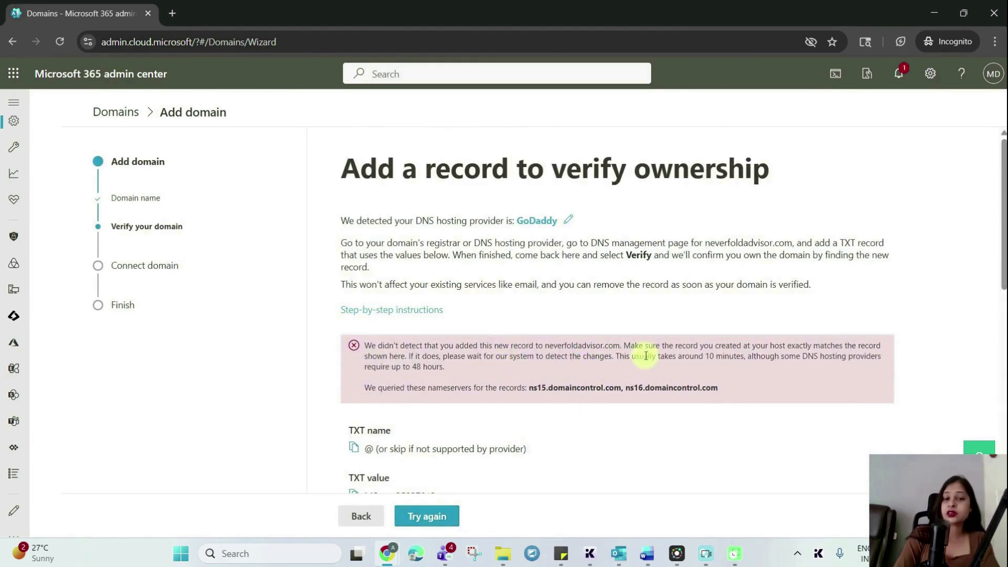
Step: Copy the TXT name from the verification page and start a new TXT record named @ in GoDaddy's DNS records for neverfoldadvisor.com
{"action": "scroll", "coordinate": [399, 374], "scroll_direction": "down", "scroll_amount": 2}
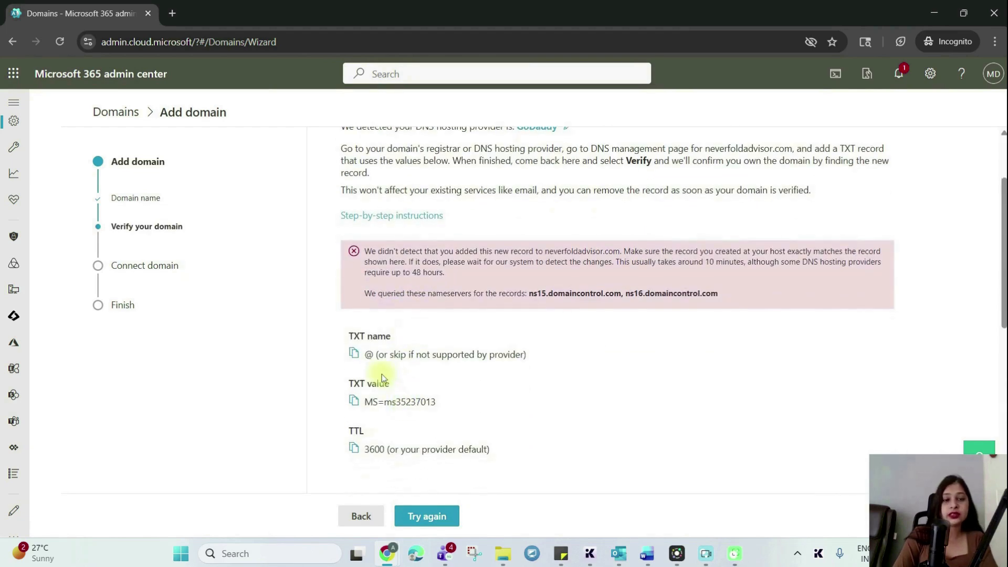
{"action": "left_click", "coordinate": [352, 356]}
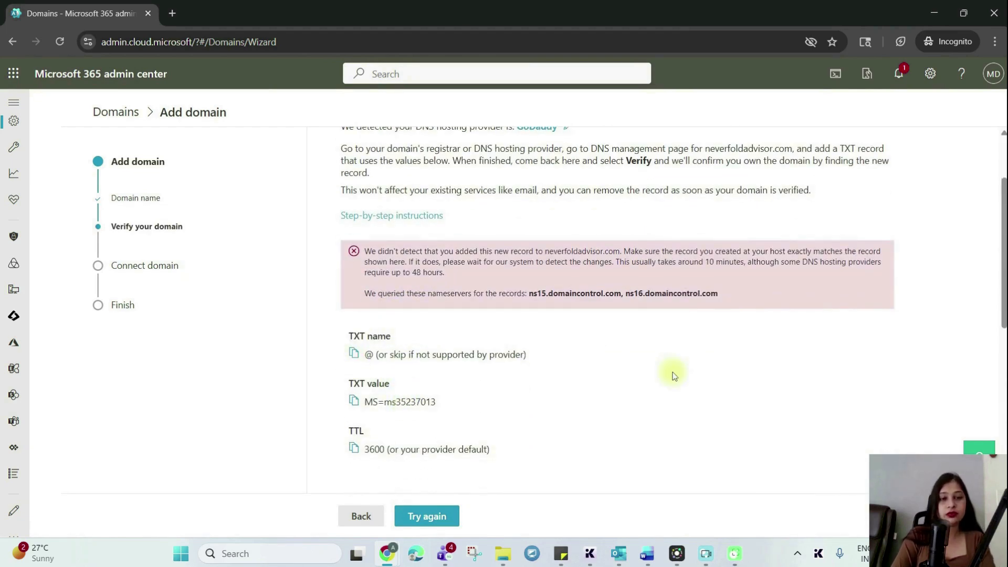
{"action": "key", "text": "alt+Tab"}
{"action": "scroll", "coordinate": [406, 433], "scroll_direction": "down", "scroll_amount": 3}
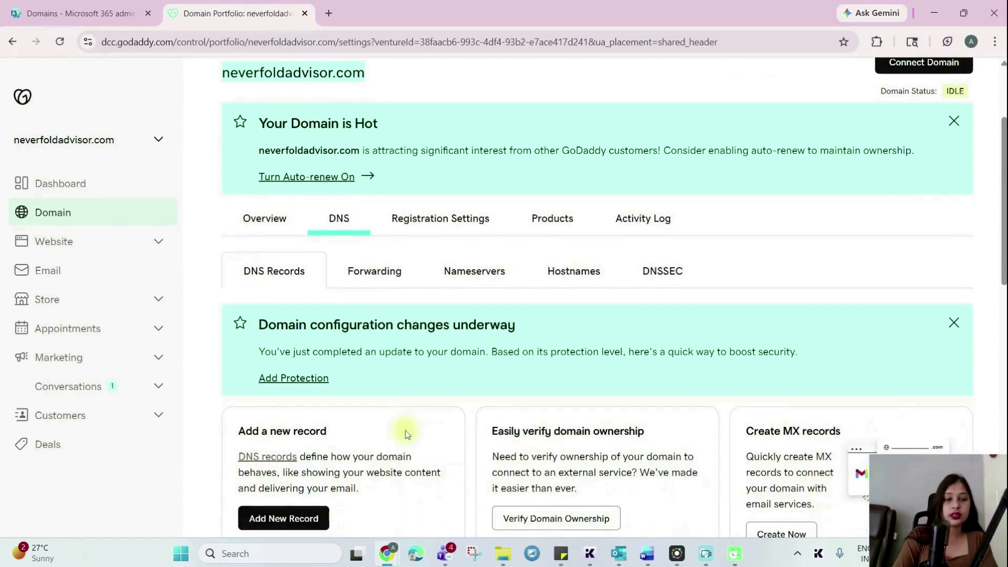
{"action": "scroll", "coordinate": [406, 433], "scroll_direction": "down", "scroll_amount": 4}
{"action": "left_click", "coordinate": [296, 326]}
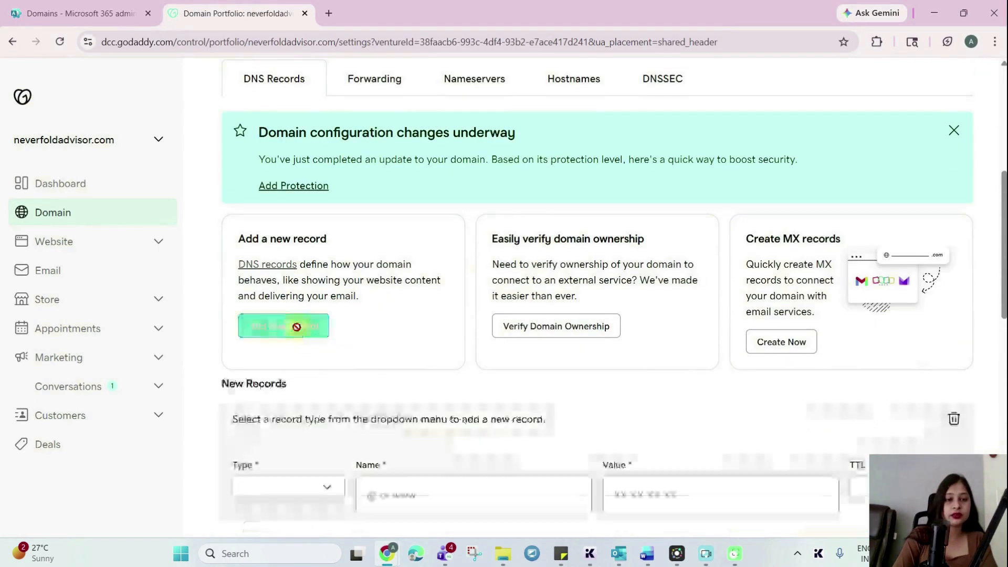
{"action": "left_click", "coordinate": [287, 493]}
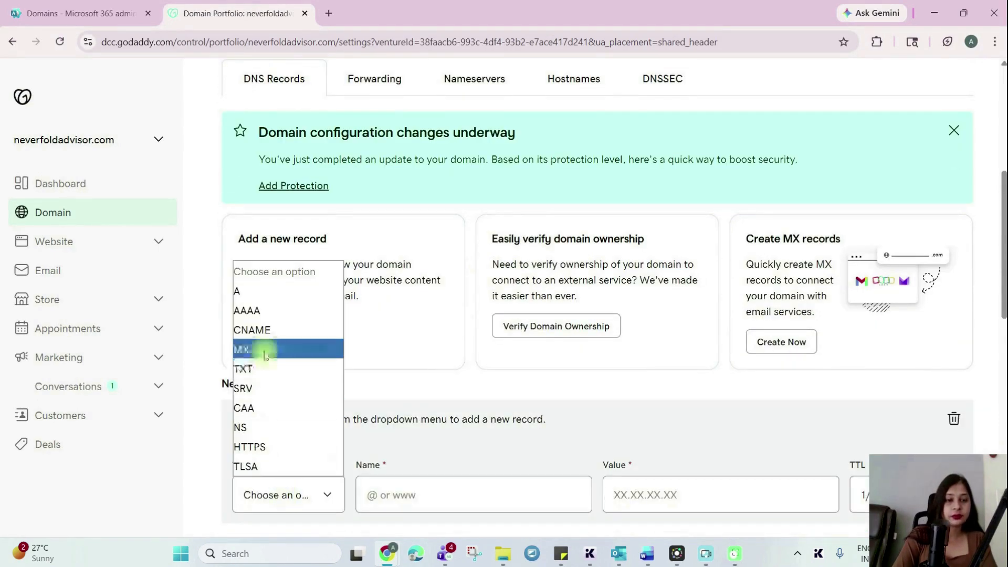
{"action": "left_click", "coordinate": [262, 369]}
{"action": "left_click", "coordinate": [425, 495]}
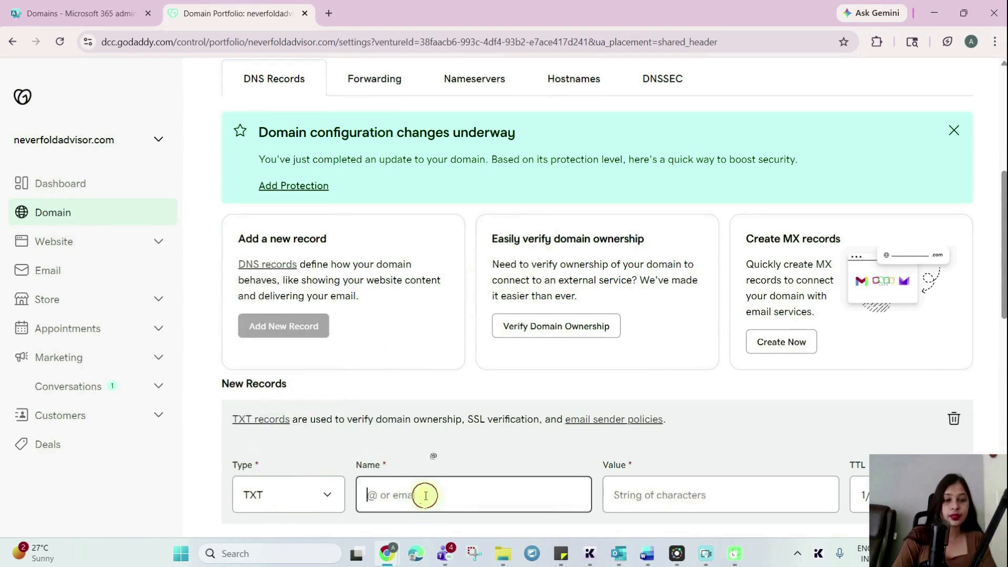
{"action": "type", "text": "@"}
Step: Copy the TXT verification value from the Microsoft 365 admin center and paste it as the value of GoDaddy's new TXT record
{"action": "key", "text": "alt+Tab"}
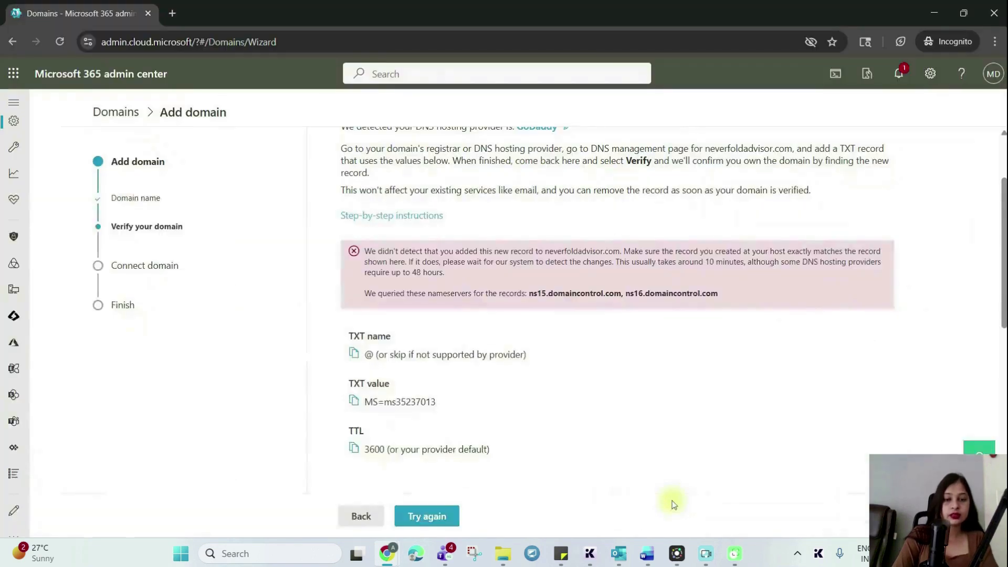
{"action": "left_click", "coordinate": [359, 402]}
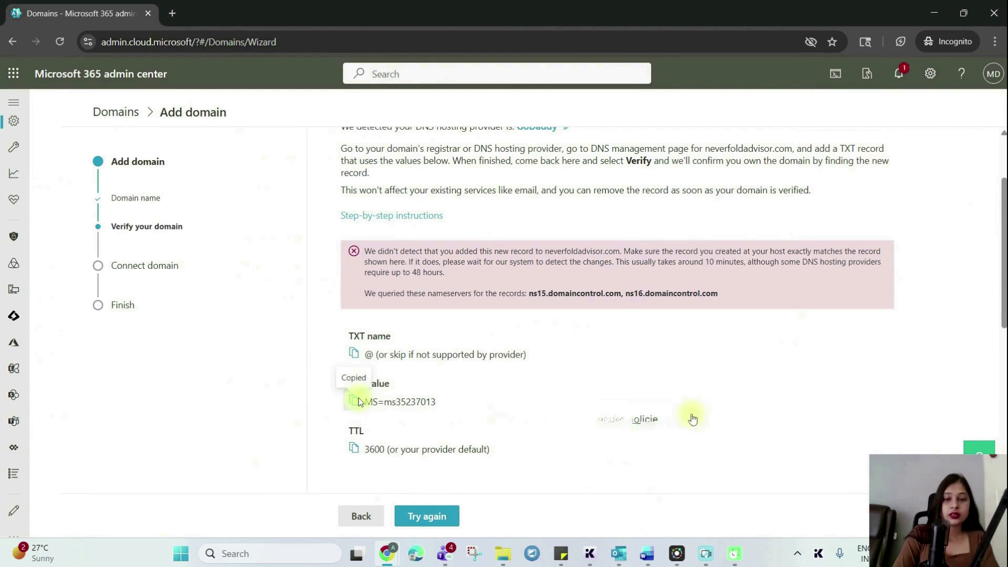
{"action": "key", "text": "alt+Tab"}
{"action": "left_click", "coordinate": [665, 495]}
{"action": "key", "text": "ctrl+v"}
Step: Give the new TXT record in GoDaddy a custom TTL of 3600 seconds and save the record
{"action": "key", "text": "alt+Tab"}
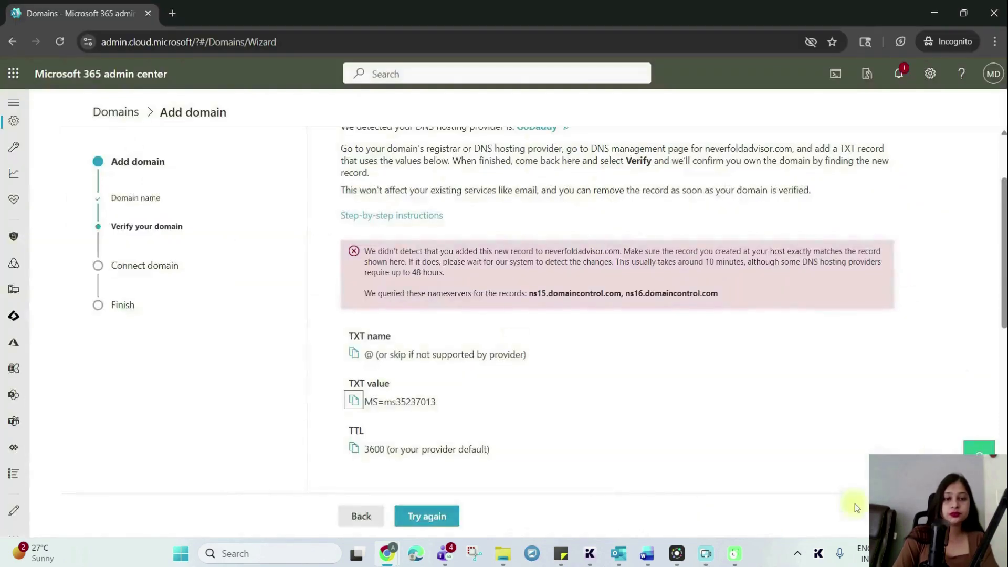
{"action": "left_click", "coordinate": [351, 450]}
{"action": "key", "text": "alt+Tab"}
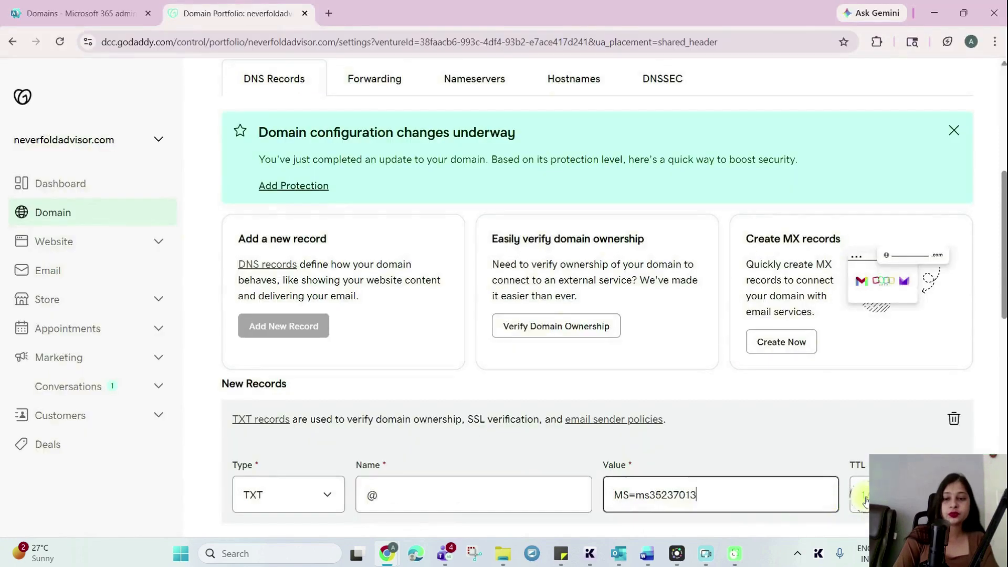
{"action": "left_click", "coordinate": [864, 497]}
{"action": "left_click", "coordinate": [860, 466]}
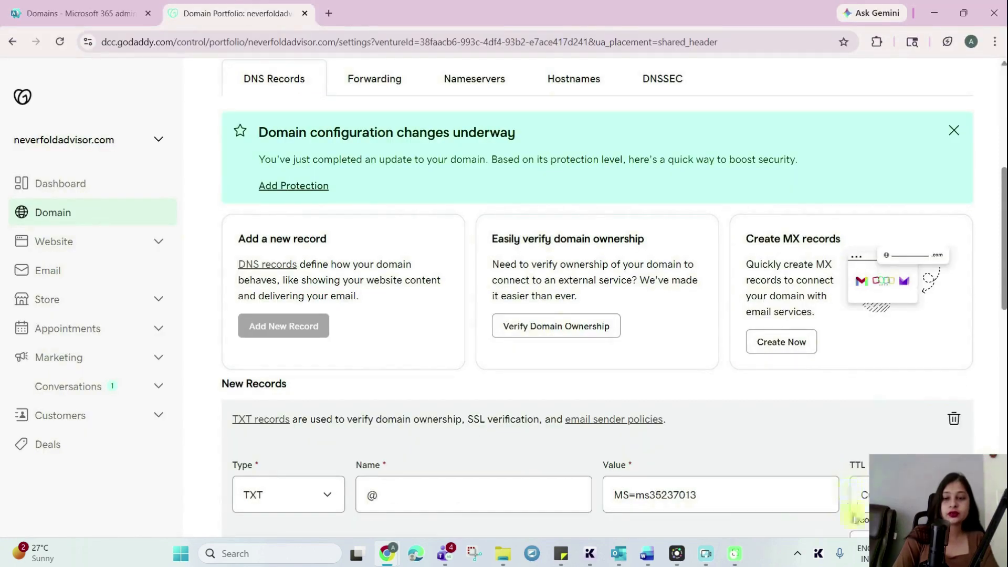
{"action": "scroll", "coordinate": [835, 437], "scroll_direction": "down", "scroll_amount": 5}
{"action": "left_click", "coordinate": [880, 291]}
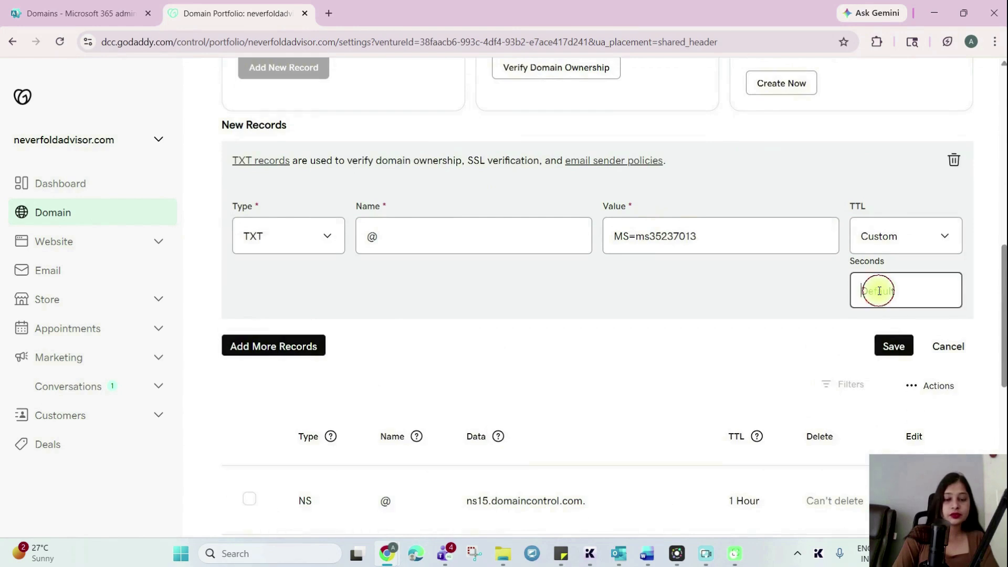
{"action": "type", "text": "3600"}
{"action": "left_click", "coordinate": [893, 346]}
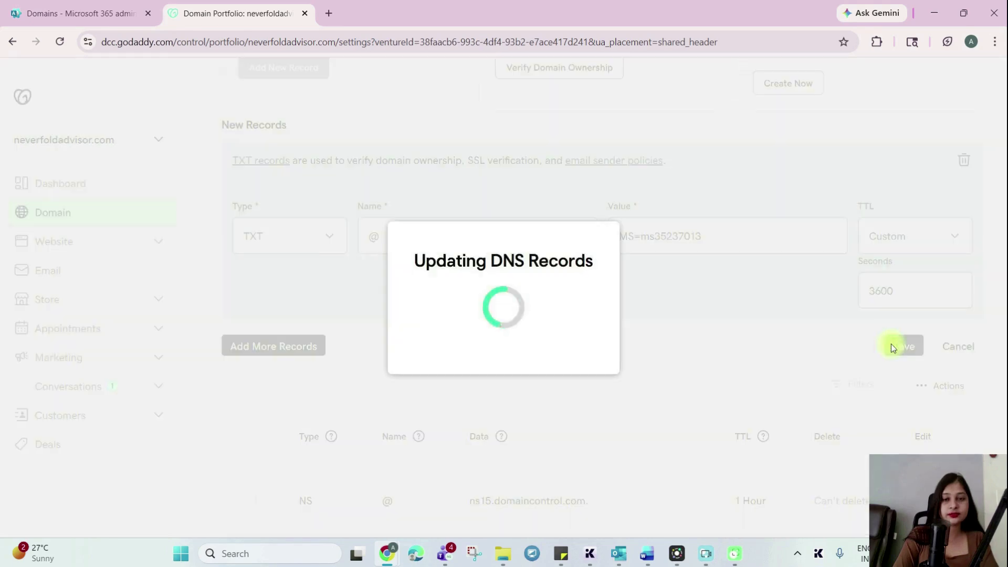
Step: Return to the Microsoft 365 admin center and verify ownership of neverfoldadvisor.com again
{"action": "key", "text": "alt+Tab"}
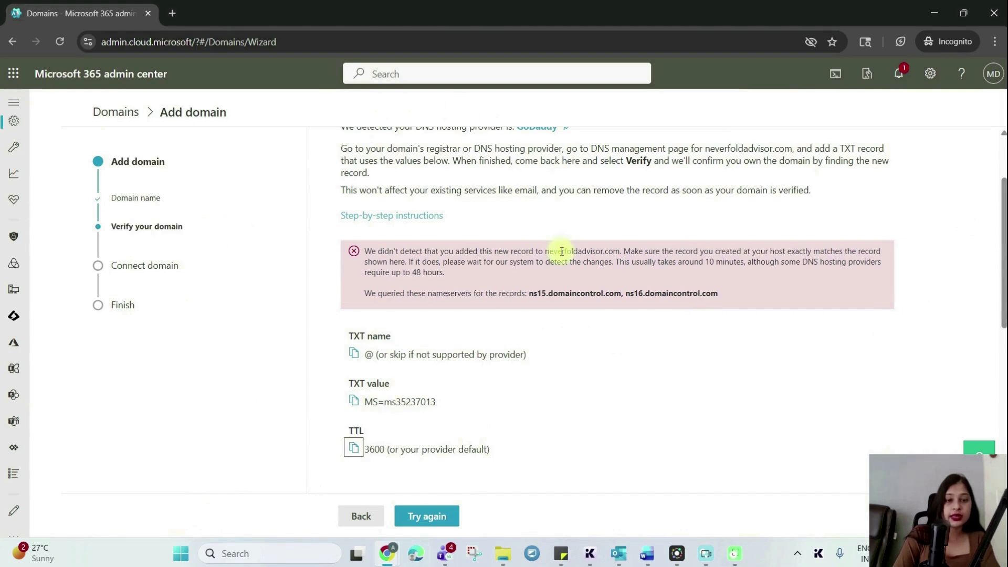
{"action": "left_click", "coordinate": [428, 517]}
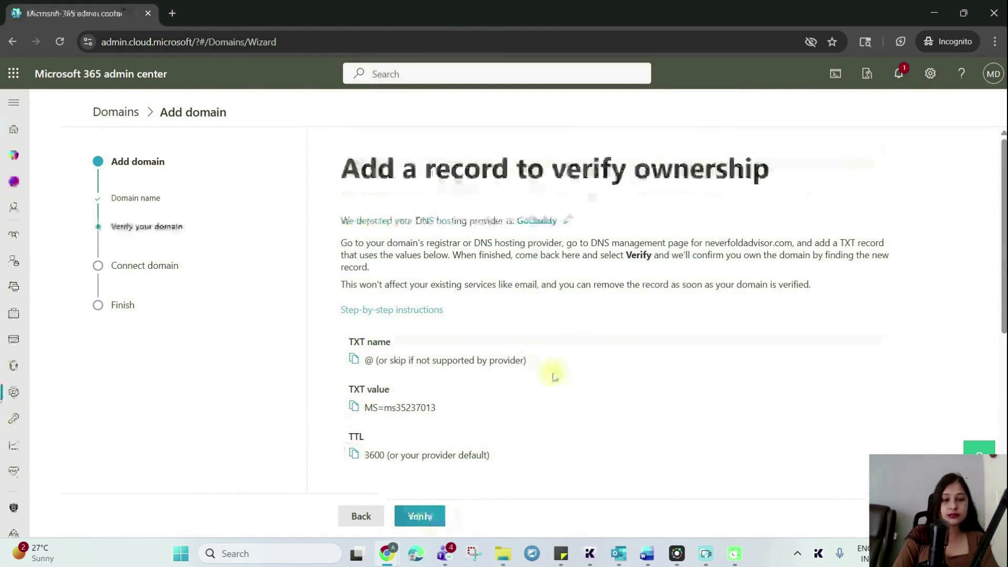
{"action": "scroll", "coordinate": [553, 373], "scroll_direction": "down", "scroll_amount": 4}
{"action": "left_click", "coordinate": [422, 524]}
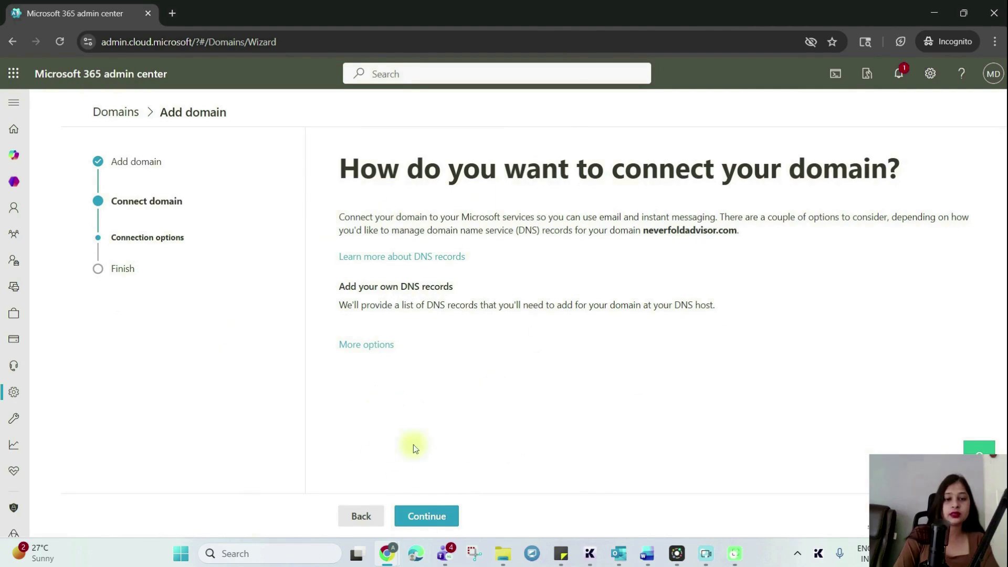
Step: Continue with adding your own DNS records and expand the MX record details for Exchange and Exchange Online Protection
{"action": "left_click", "coordinate": [437, 522]}
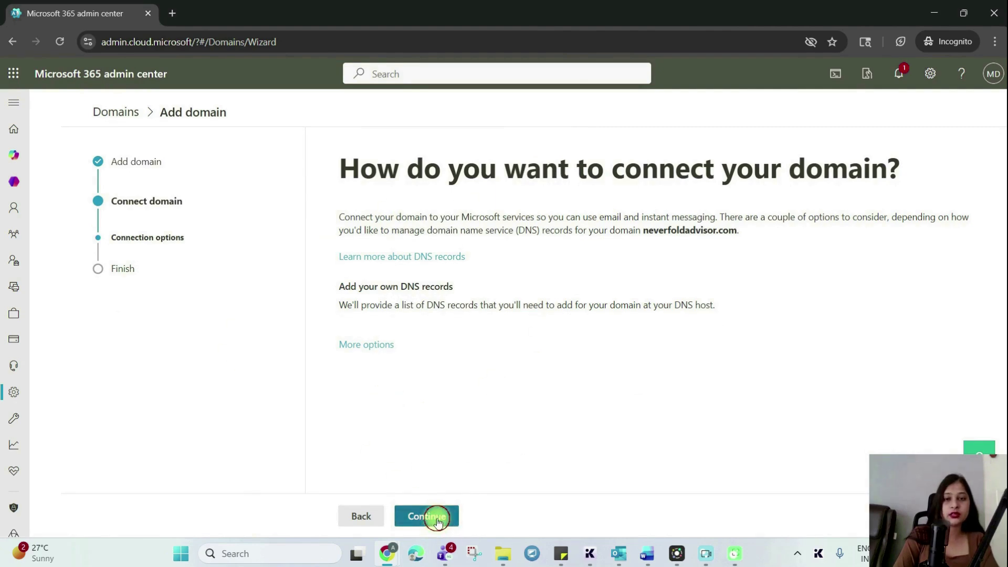
{"action": "scroll", "coordinate": [474, 420], "scroll_direction": "down", "scroll_amount": 3}
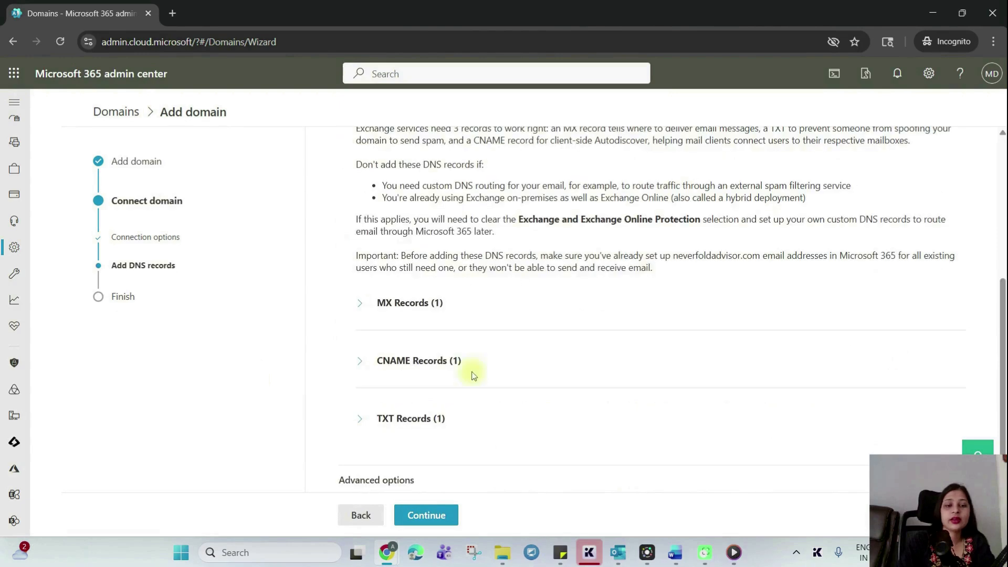
{"action": "scroll", "coordinate": [460, 315], "scroll_direction": "up", "scroll_amount": 3}
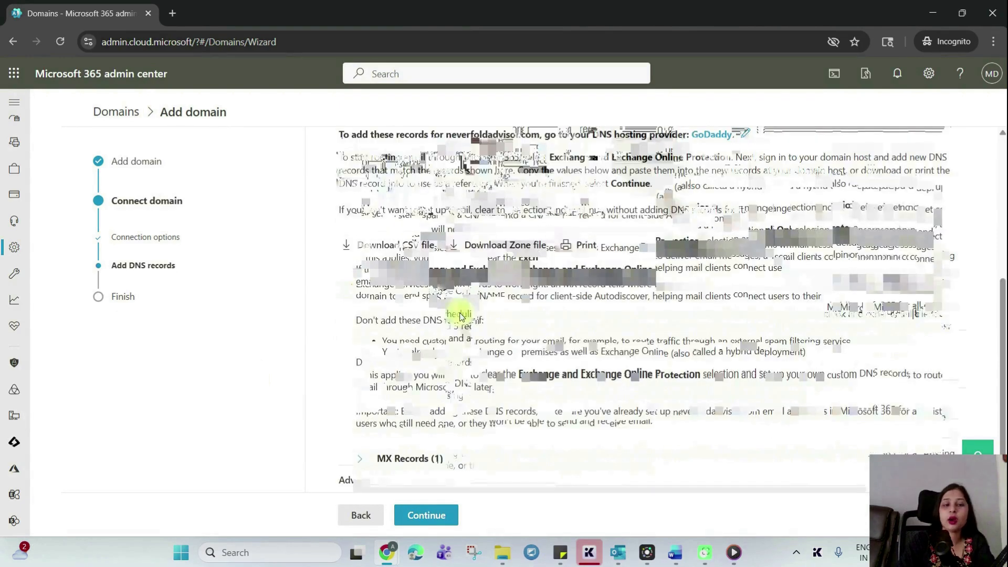
{"action": "scroll", "coordinate": [460, 315], "scroll_direction": "down", "scroll_amount": 3}
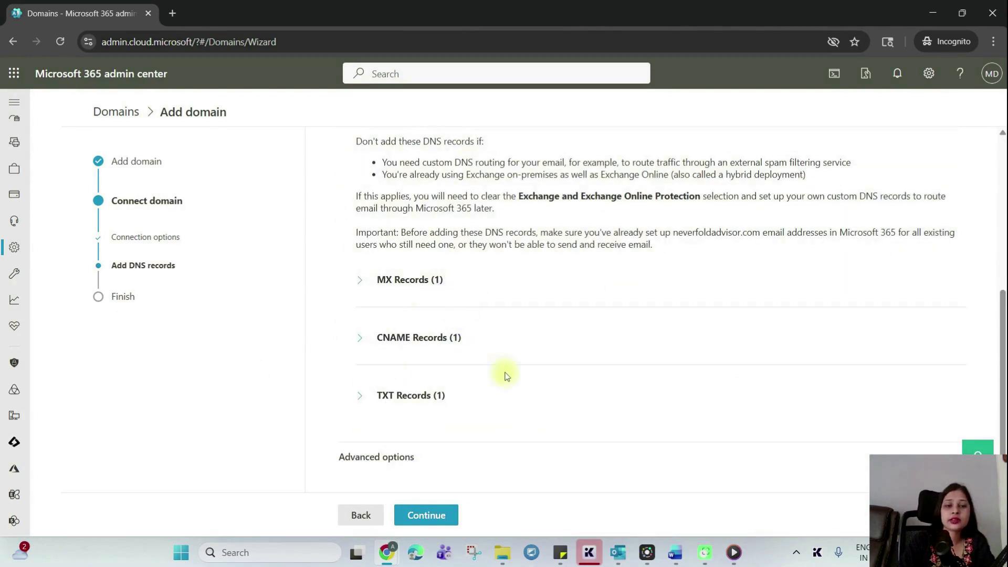
{"action": "scroll", "coordinate": [548, 366], "scroll_direction": "up", "scroll_amount": 5}
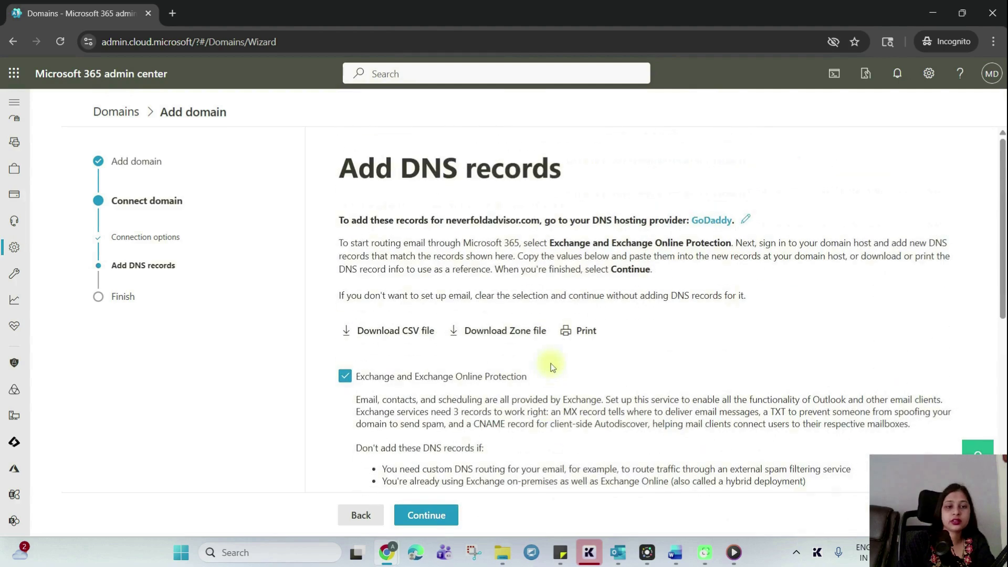
{"action": "scroll", "coordinate": [552, 366], "scroll_direction": "down", "scroll_amount": 6}
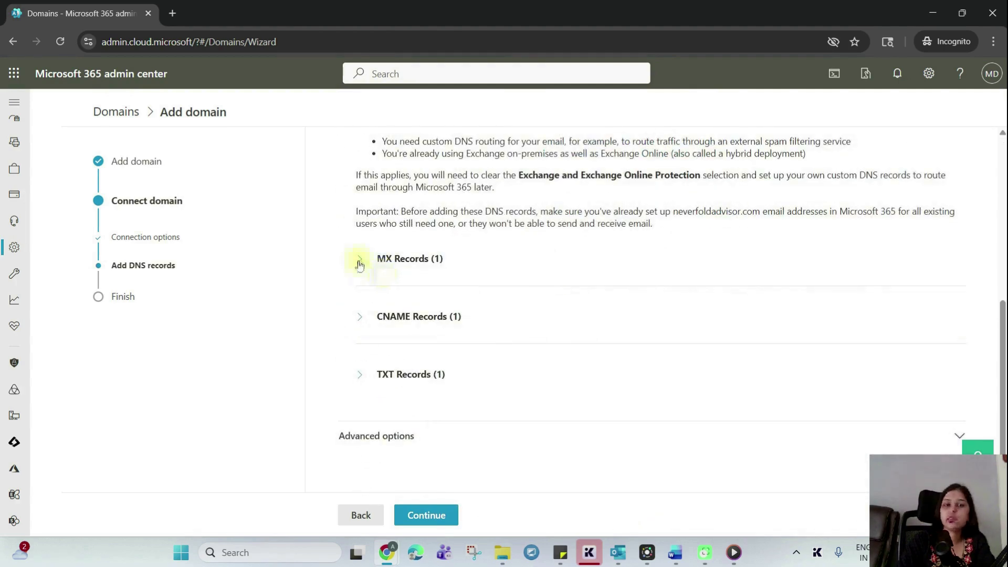
{"action": "left_click", "coordinate": [359, 263]}
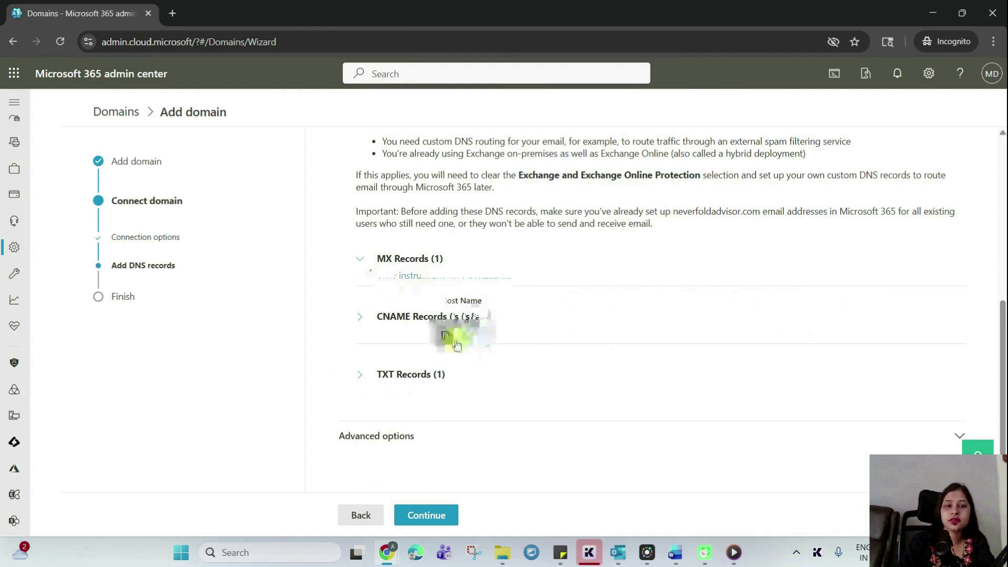
Step: Copy the MX host name and start a new MX record named @ in GoDaddy's DNS records for neverfoldadvisor.com
{"action": "left_click", "coordinate": [446, 342]}
{"action": "key", "text": "alt+Tab"}
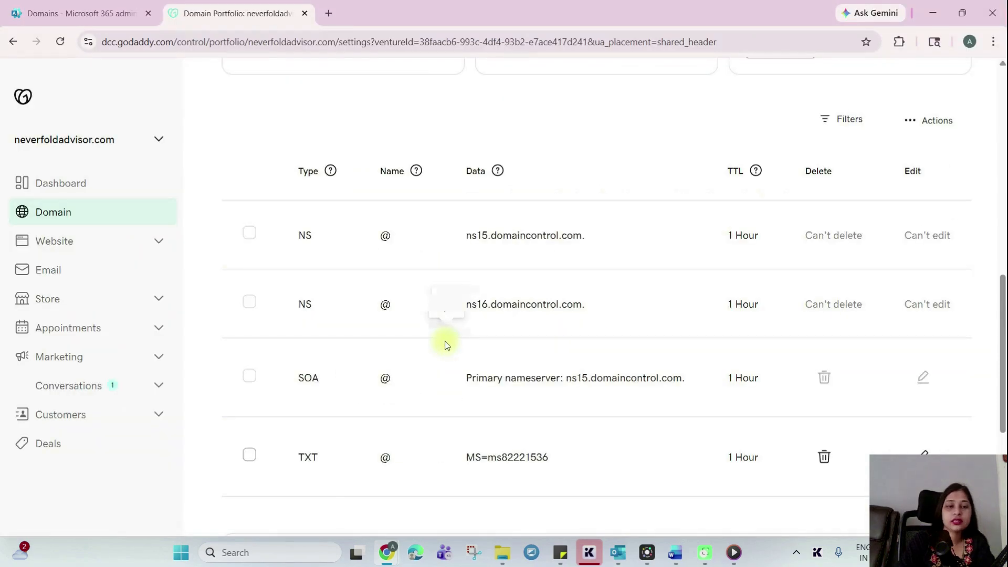
{"action": "scroll", "coordinate": [428, 306], "scroll_direction": "up", "scroll_amount": 5}
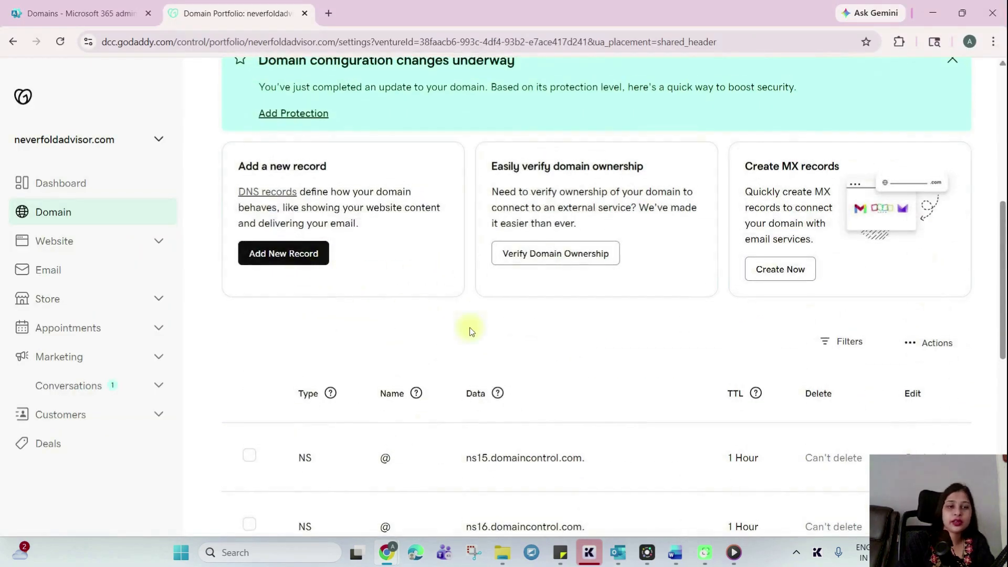
{"action": "scroll", "coordinate": [469, 329], "scroll_direction": "up", "scroll_amount": 5}
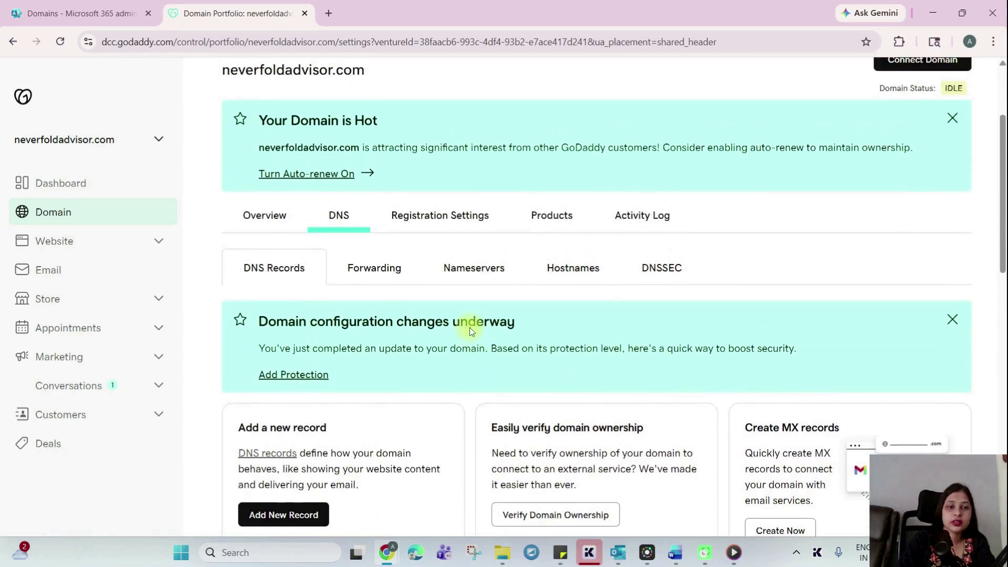
{"action": "scroll", "coordinate": [470, 330], "scroll_direction": "down", "scroll_amount": 5}
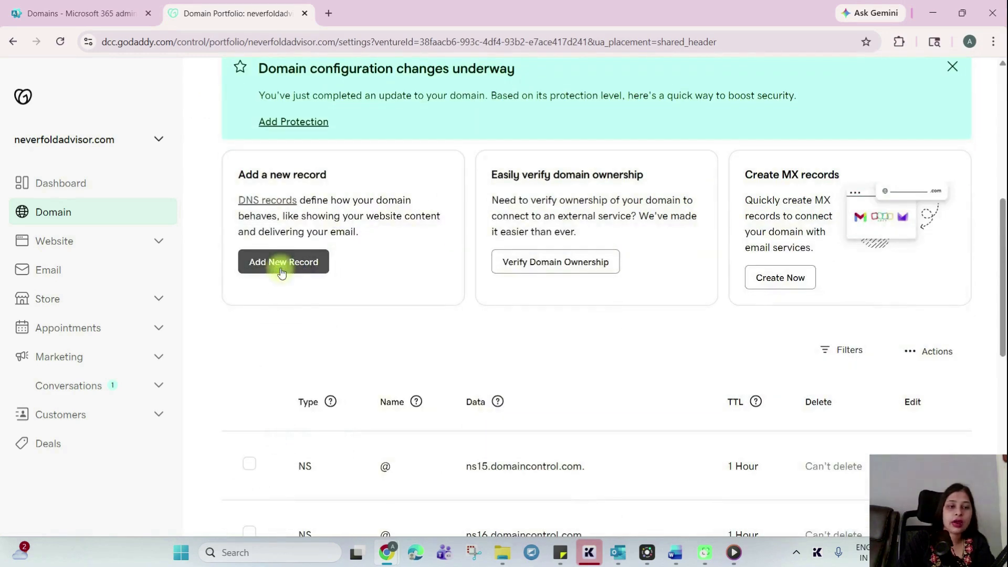
{"action": "right_click", "coordinate": [282, 272]}
{"action": "left_click", "coordinate": [253, 261]}
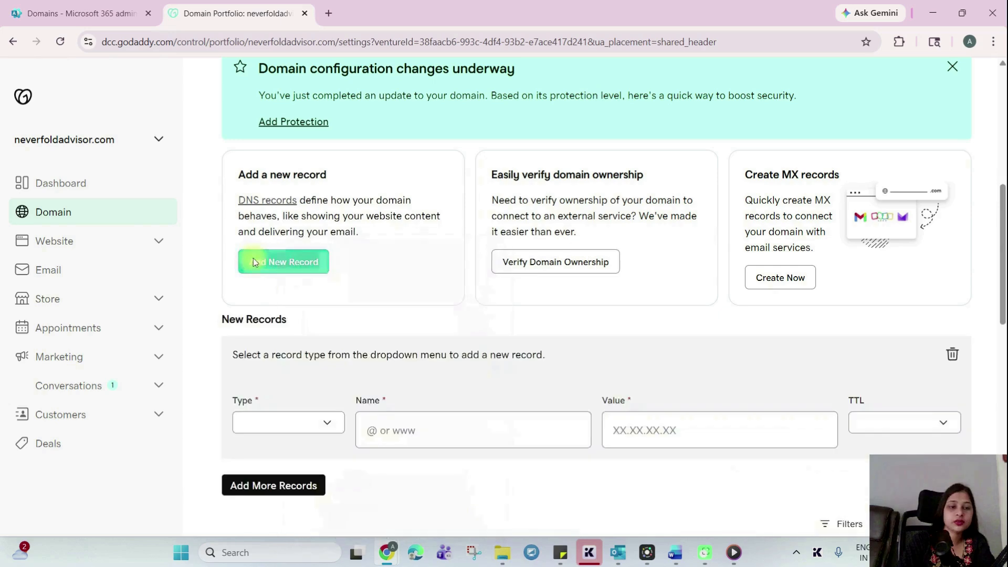
{"action": "scroll", "coordinate": [313, 368], "scroll_direction": "down", "scroll_amount": 2}
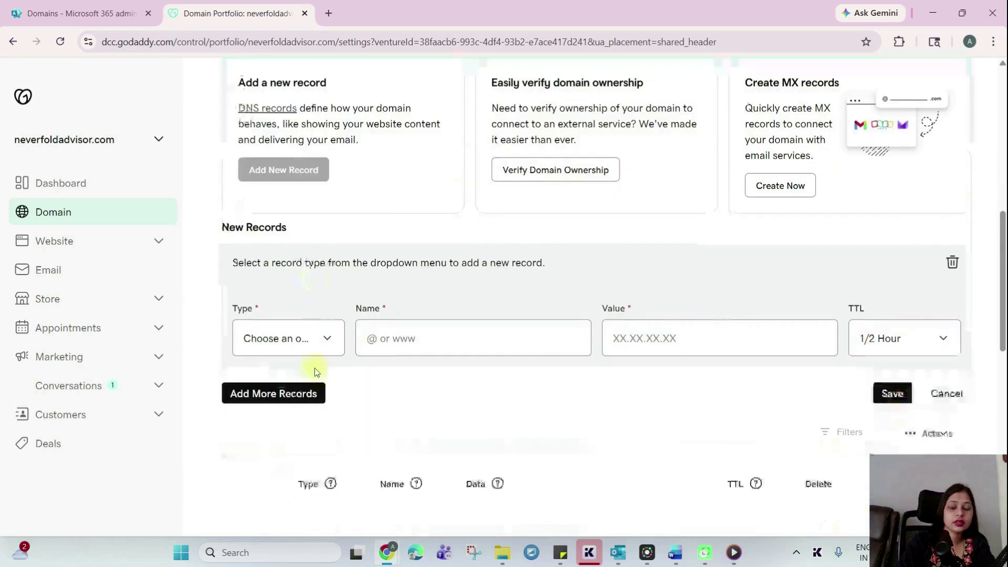
{"action": "left_click", "coordinate": [302, 338]}
{"action": "left_click", "coordinate": [258, 192]}
{"action": "left_click", "coordinate": [373, 337]}
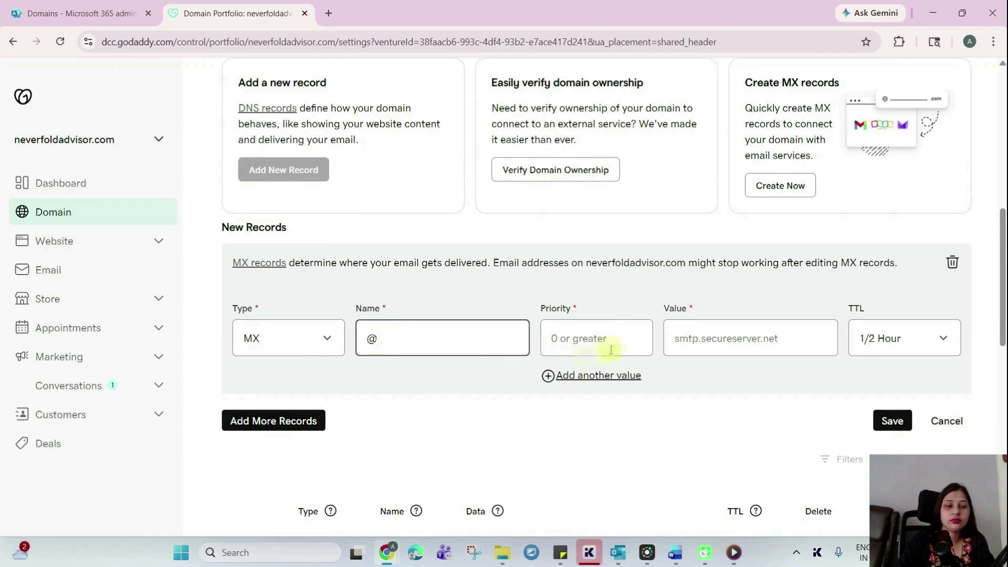
{"action": "type", "text": "@"}
Step: Copy the MX details from the Microsoft 365 admin center into GoDaddy's new record: priority 0 and value neverfoldadvisor-com.mail.protection.outlook.com
{"action": "key", "text": "alt+Tab"}
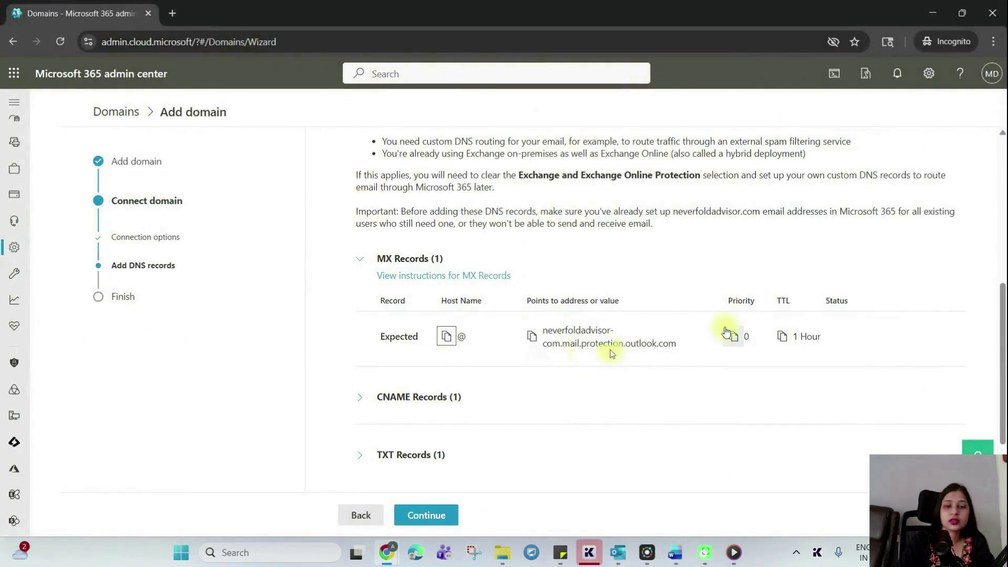
{"action": "left_click", "coordinate": [734, 338]}
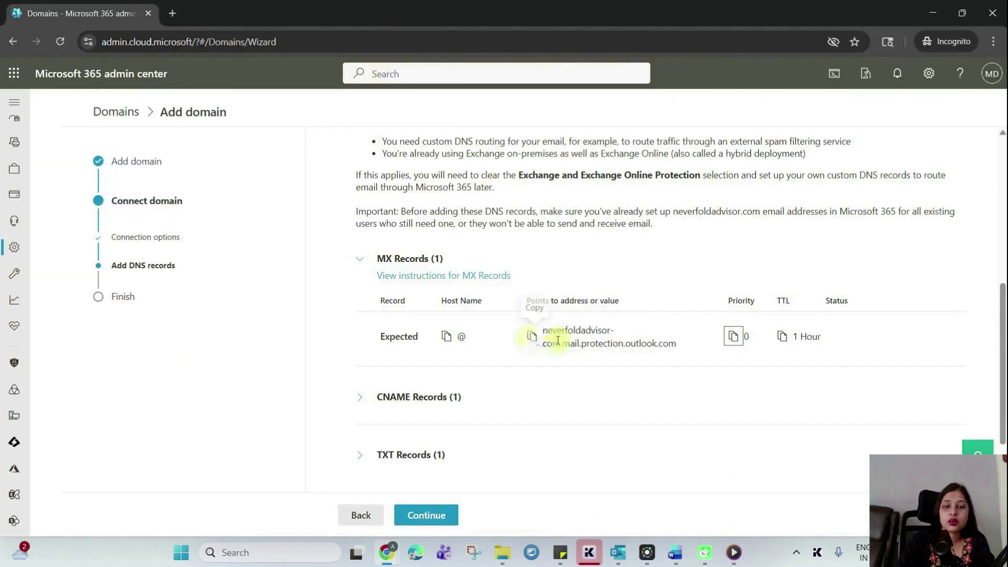
{"action": "left_click", "coordinate": [532, 337]}
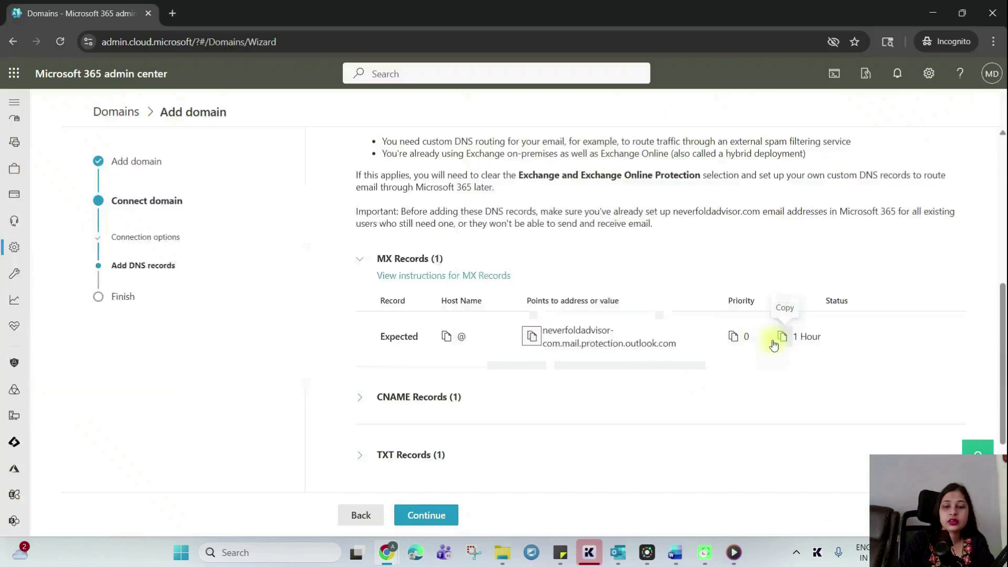
{"action": "left_click", "coordinate": [781, 337]}
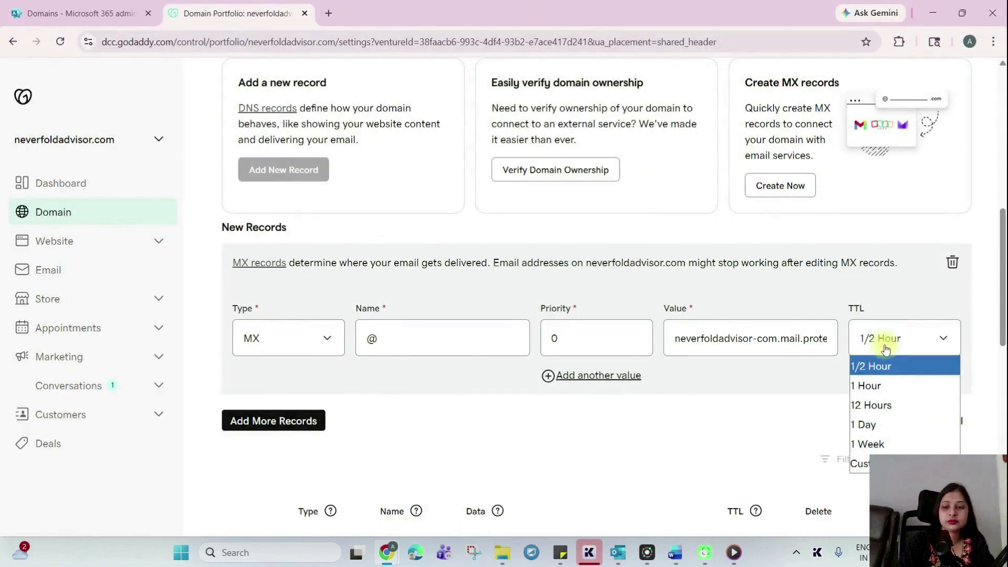
Step: Set the new MX record's TTL to 1 Hour and save the record
{"action": "left_click", "coordinate": [859, 467]}
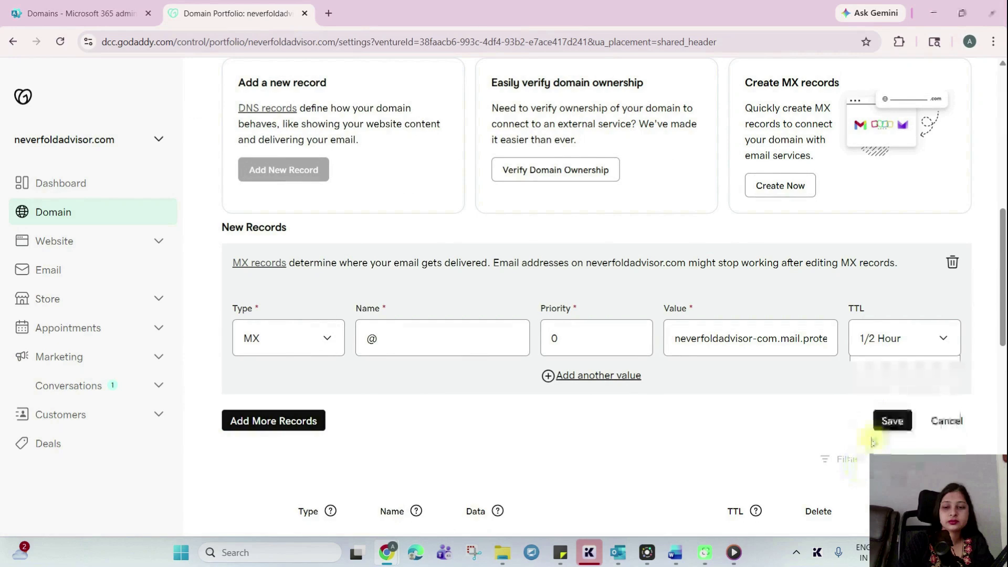
{"action": "left_click", "coordinate": [880, 351]}
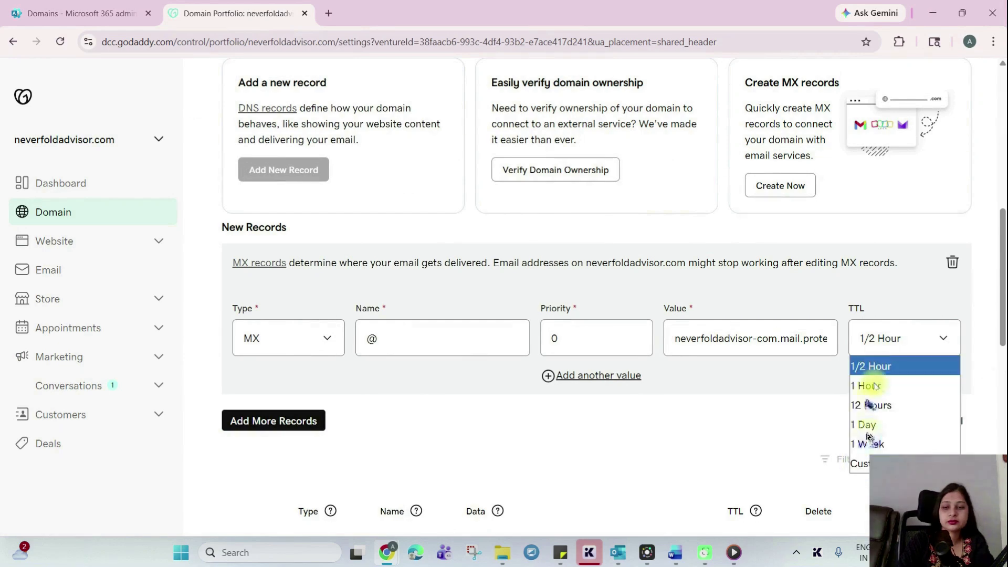
{"action": "left_click", "coordinate": [869, 386]}
{"action": "left_click", "coordinate": [894, 431]}
Step: Return to the Microsoft 365 admin center, expand the CNAME record details in place of the MX ones and copy the host name
{"action": "key", "text": "alt+Tab"}
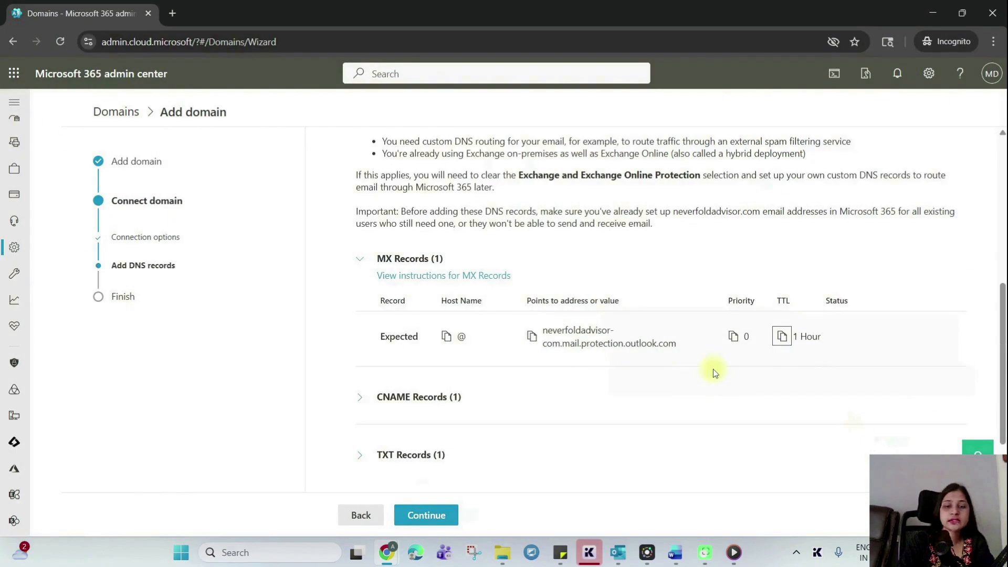
{"action": "scroll", "coordinate": [714, 373], "scroll_direction": "down", "scroll_amount": 2}
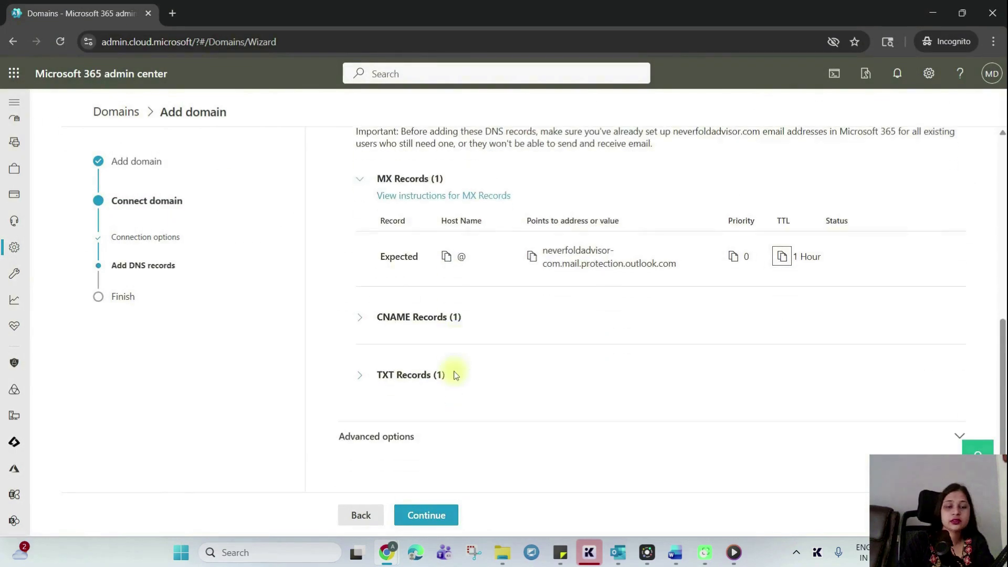
{"action": "left_click", "coordinate": [360, 179]}
{"action": "left_click", "coordinate": [359, 317]}
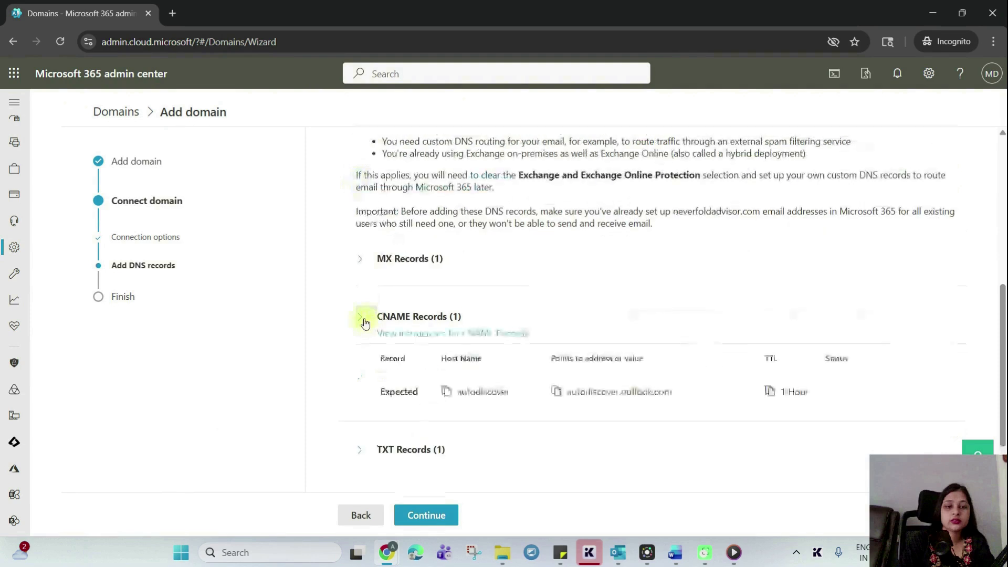
{"action": "scroll", "coordinate": [536, 319], "scroll_direction": "down", "scroll_amount": 2}
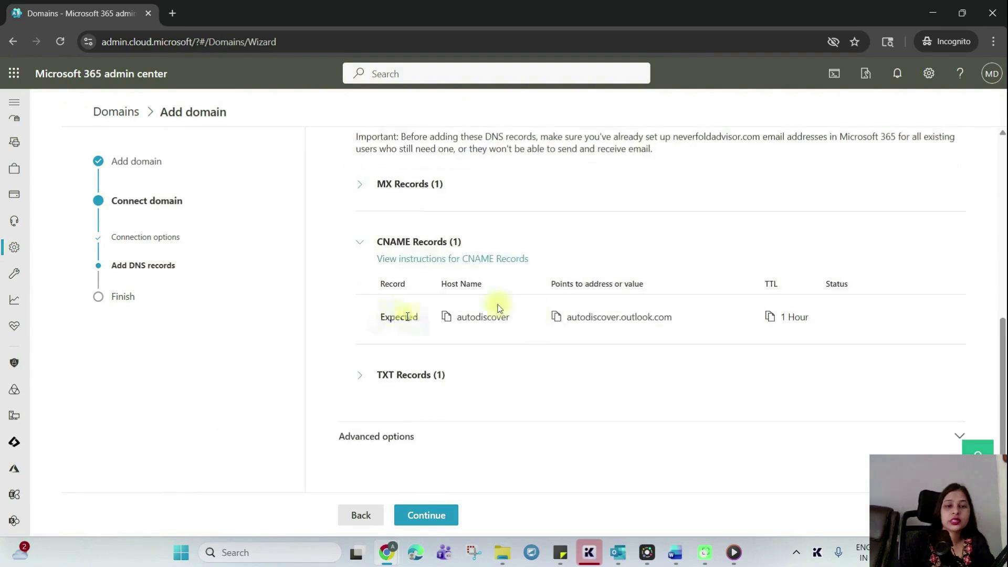
{"action": "left_click", "coordinate": [446, 316]}
Step: Switch to GoDaddy's DNS records and start a new CNAME record named autodiscover
{"action": "key", "text": "alt+Tab"}
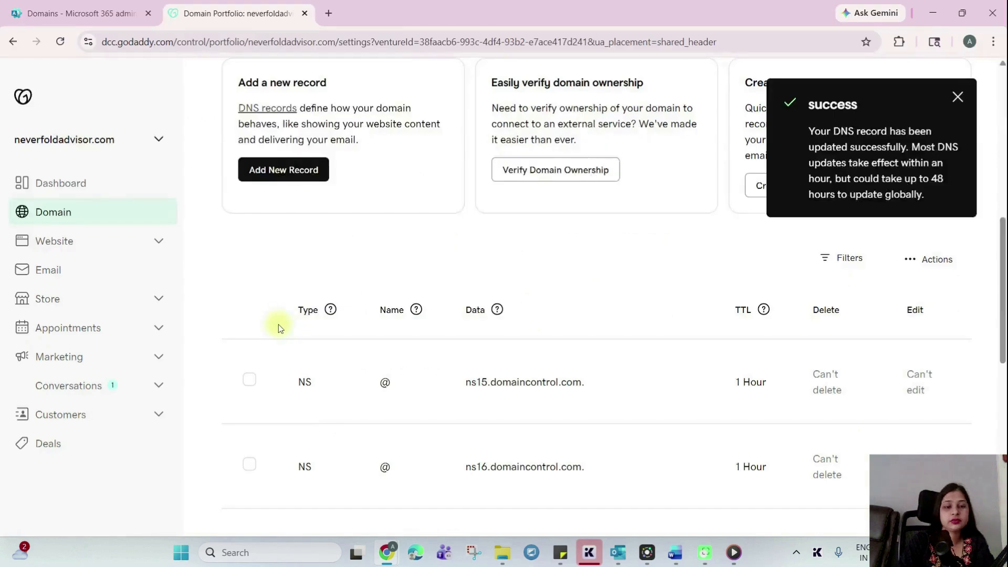
{"action": "left_click", "coordinate": [284, 176]}
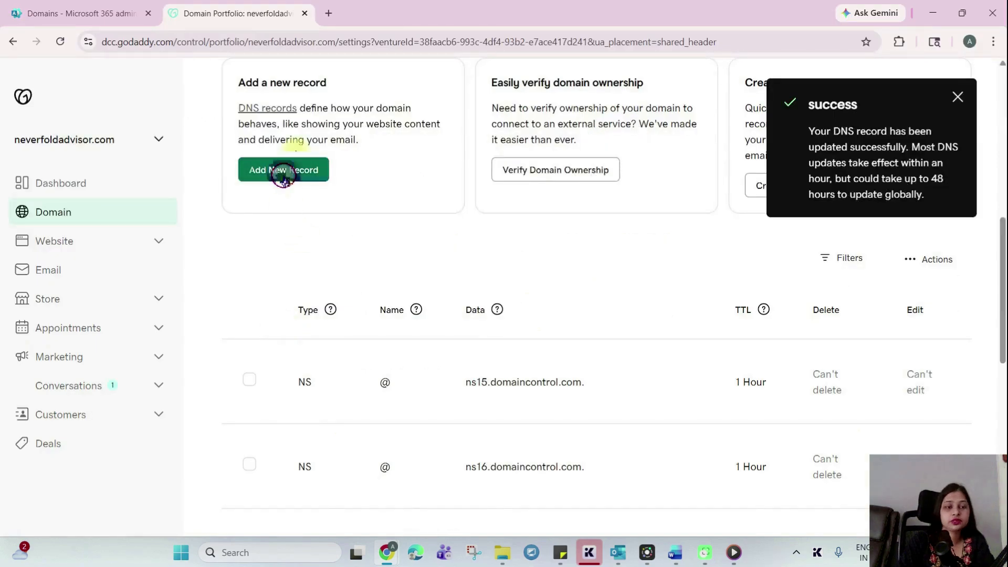
{"action": "left_click", "coordinate": [289, 376]}
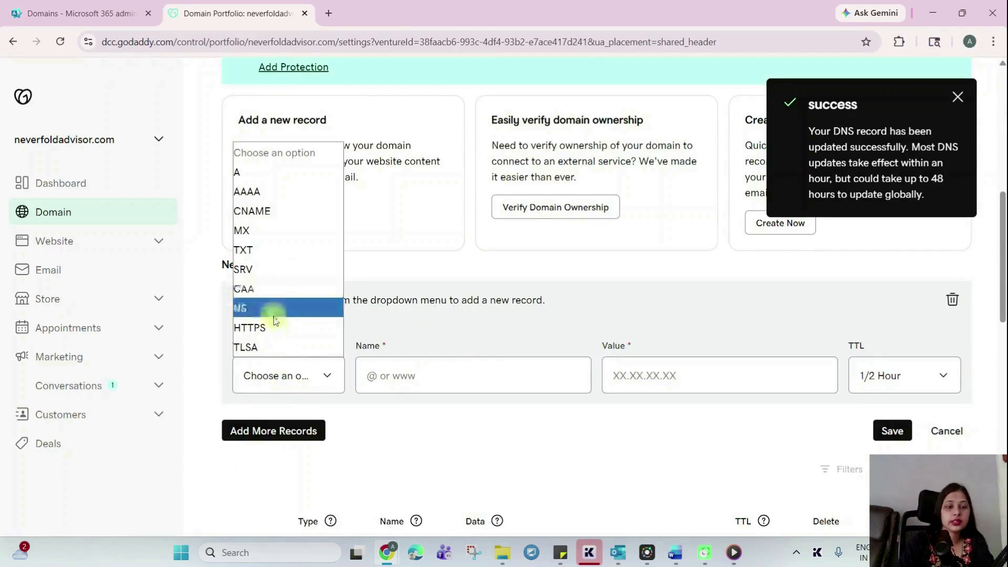
{"action": "left_click", "coordinate": [263, 211]}
{"action": "left_click", "coordinate": [391, 383]}
{"action": "type", "text": "autodiscover"}
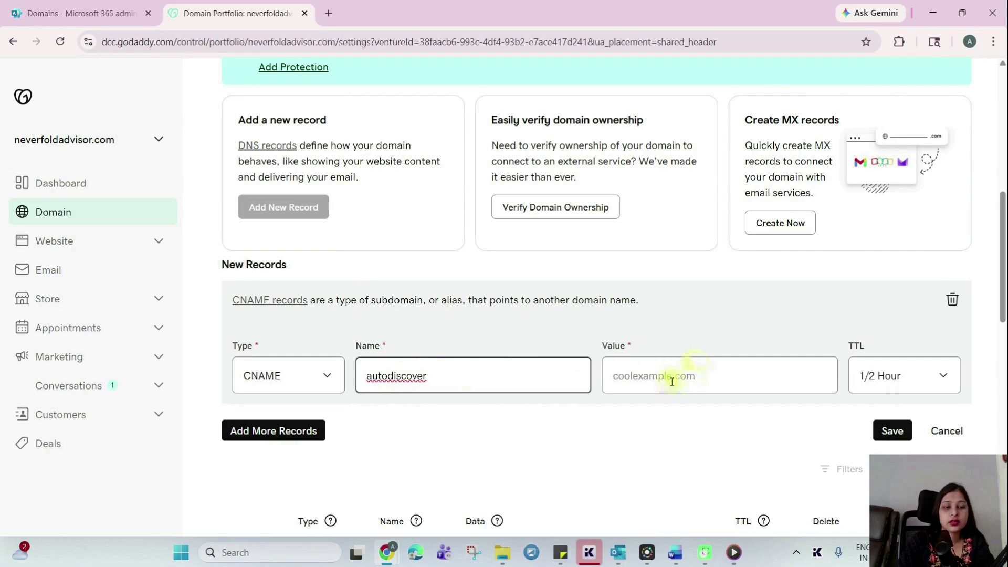
Step: Copy the CNAME target autodiscover.outlook.com from the Microsoft 365 admin center into the value of GoDaddy's new record
{"action": "key", "text": "alt+Tab"}
{"action": "left_click", "coordinate": [556, 317]}
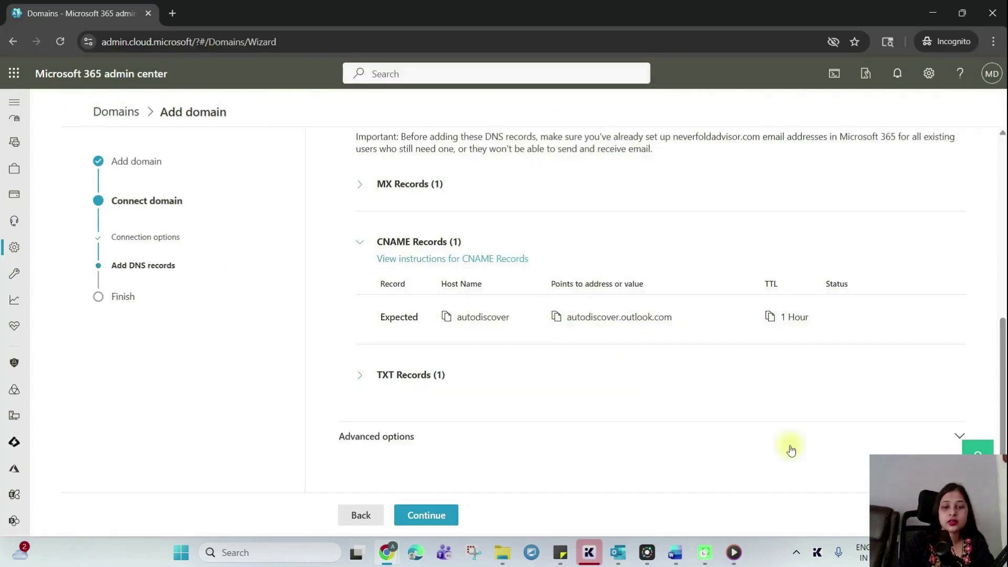
{"action": "key", "text": "alt+Tab"}
{"action": "left_click", "coordinate": [676, 376]}
{"action": "key", "text": "ctrl+v"}
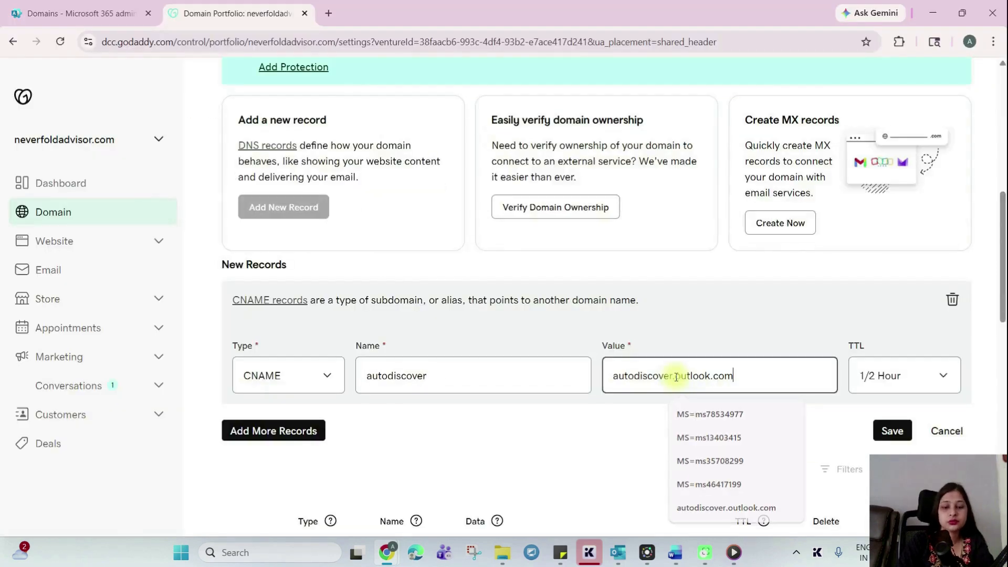
Step: Check the expected CNAME TTL in the admin center, set GoDaddy's new CNAME record to 1 Hour and save it
{"action": "key", "text": "alt+Tab"}
{"action": "key", "text": "alt+Tab"}
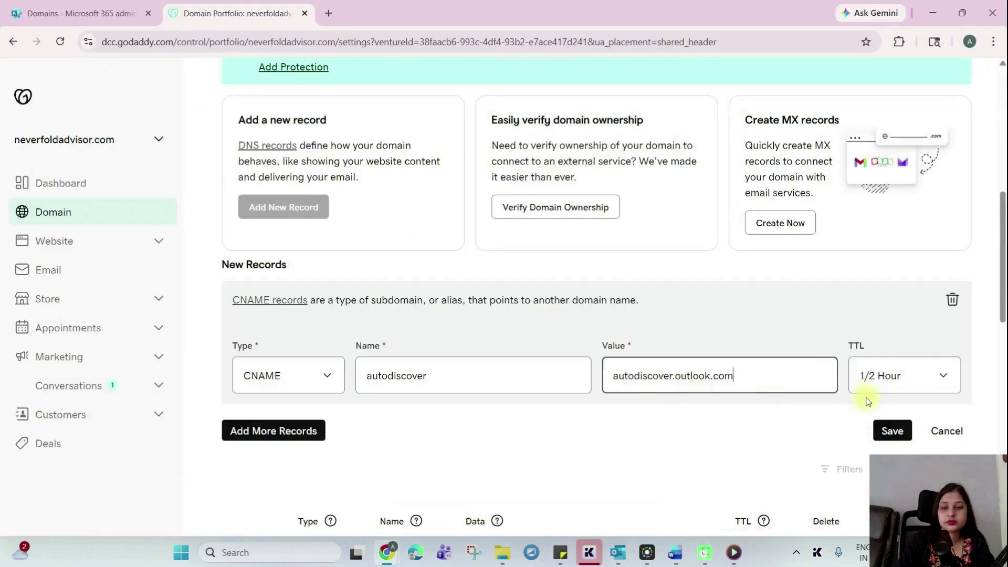
{"action": "left_click", "coordinate": [893, 376]}
{"action": "left_click", "coordinate": [870, 428]}
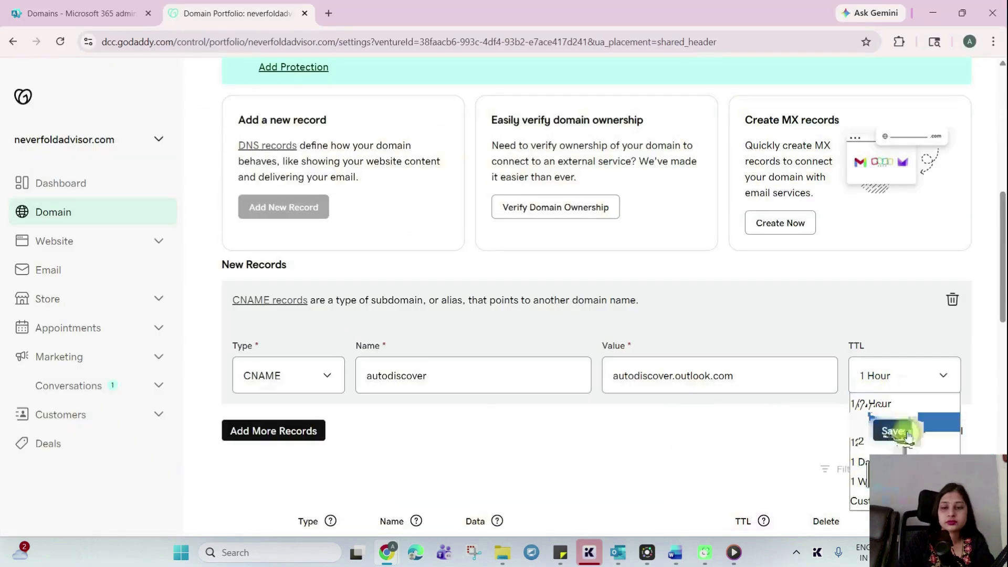
{"action": "left_click", "coordinate": [890, 428]}
Step: Return to the Microsoft 365 admin center, collapse the CNAME details, expand the TXT record details and copy the TXT name
{"action": "key", "text": "alt+Tab"}
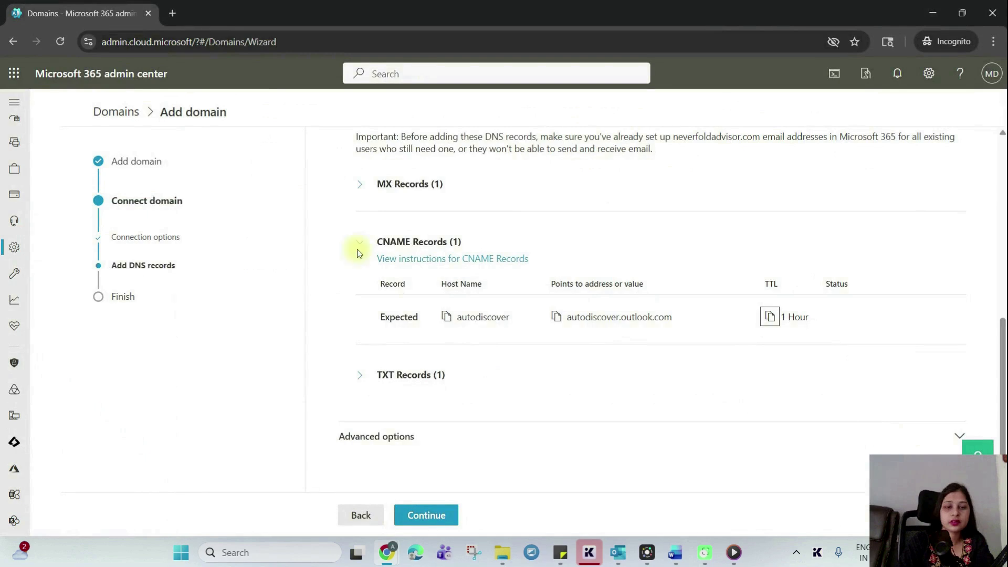
{"action": "left_click", "coordinate": [359, 242]}
{"action": "left_click", "coordinate": [361, 375]}
{"action": "left_click", "coordinate": [446, 374]}
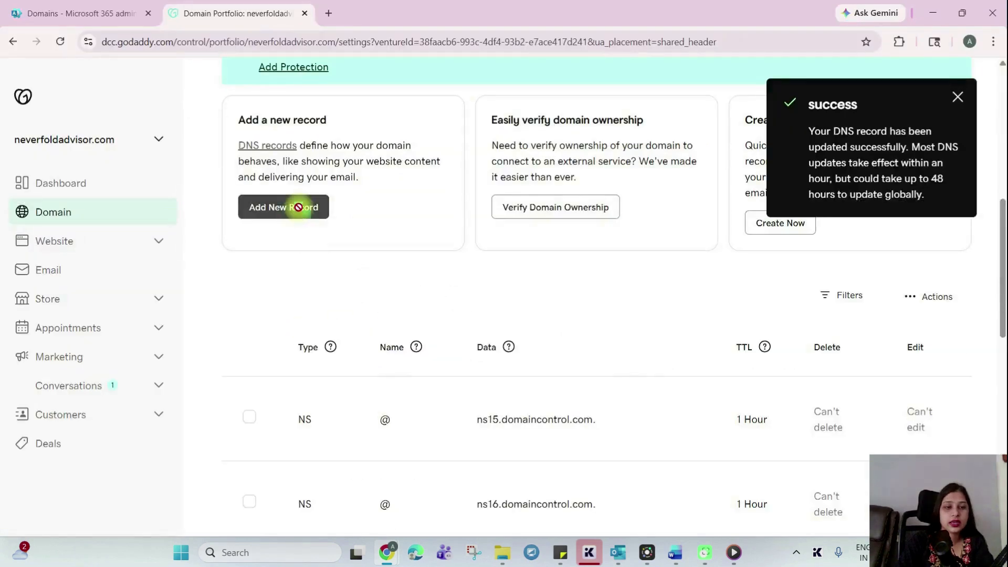
Step: Start a TXT record named @ in GoDaddy with the value v=spf1 include:spf.protection.outlook.com -all copied from the admin center
{"action": "left_click", "coordinate": [298, 207]}
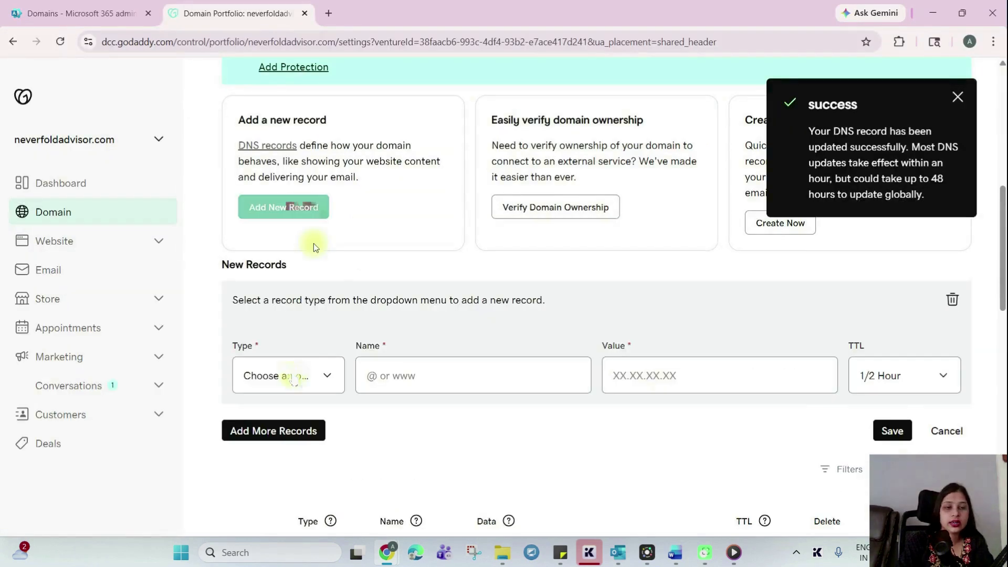
{"action": "left_click", "coordinate": [286, 375]}
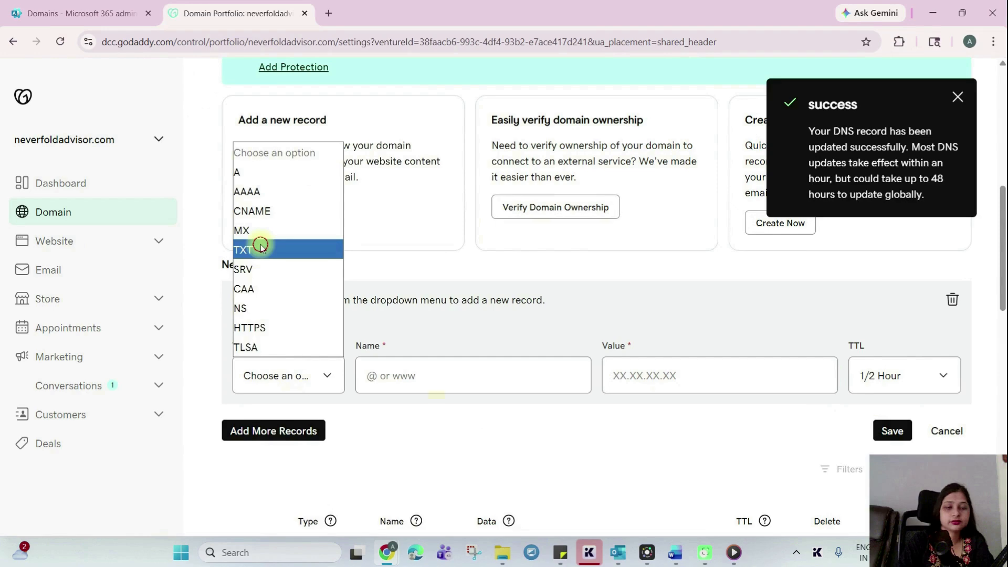
{"action": "left_click", "coordinate": [261, 249]}
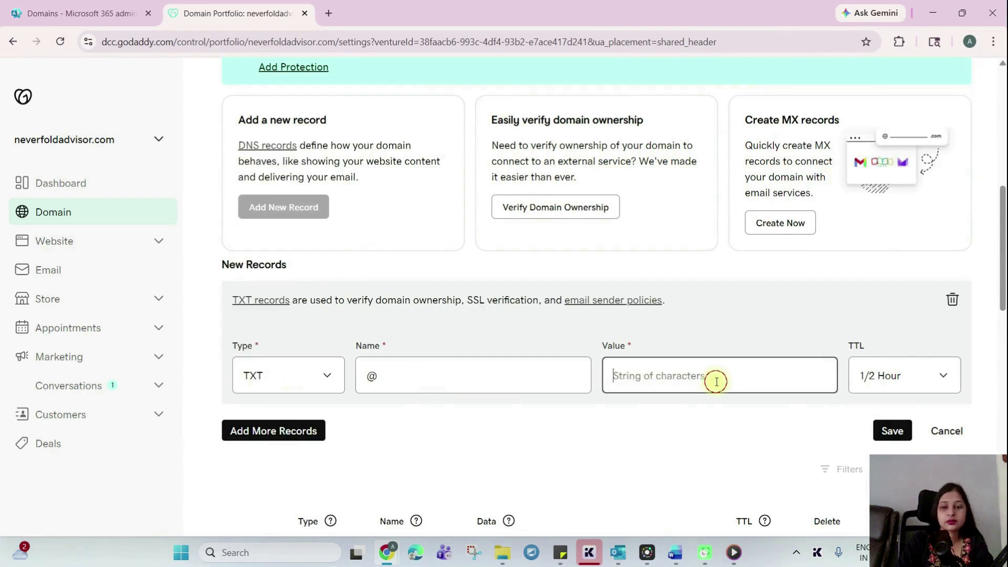
{"action": "key", "text": "alt+Tab"}
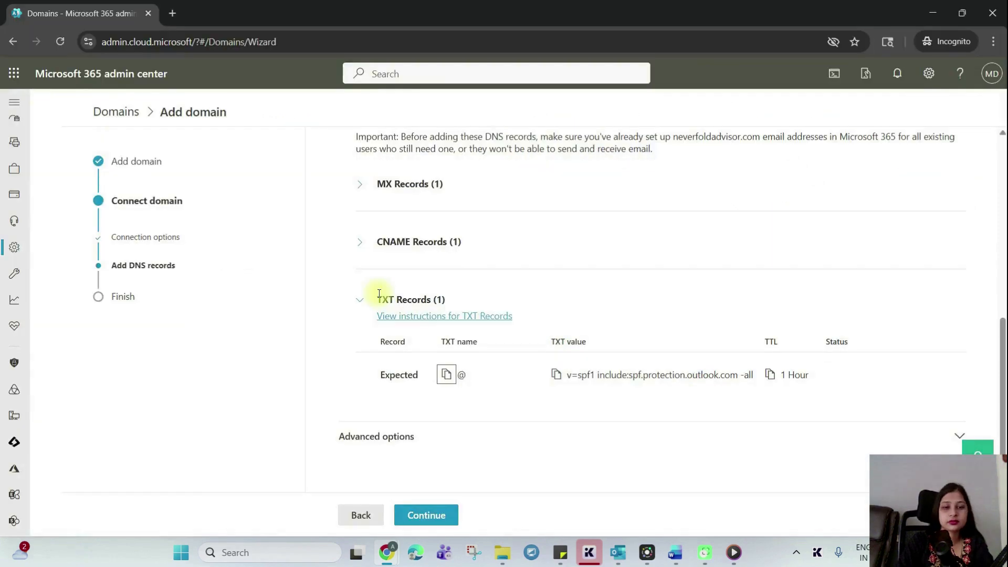
{"action": "left_click", "coordinate": [554, 376]}
{"action": "key", "text": "alt+Tab"}
{"action": "left_click", "coordinate": [690, 379]}
{"action": "key", "text": "ctrl+v"}
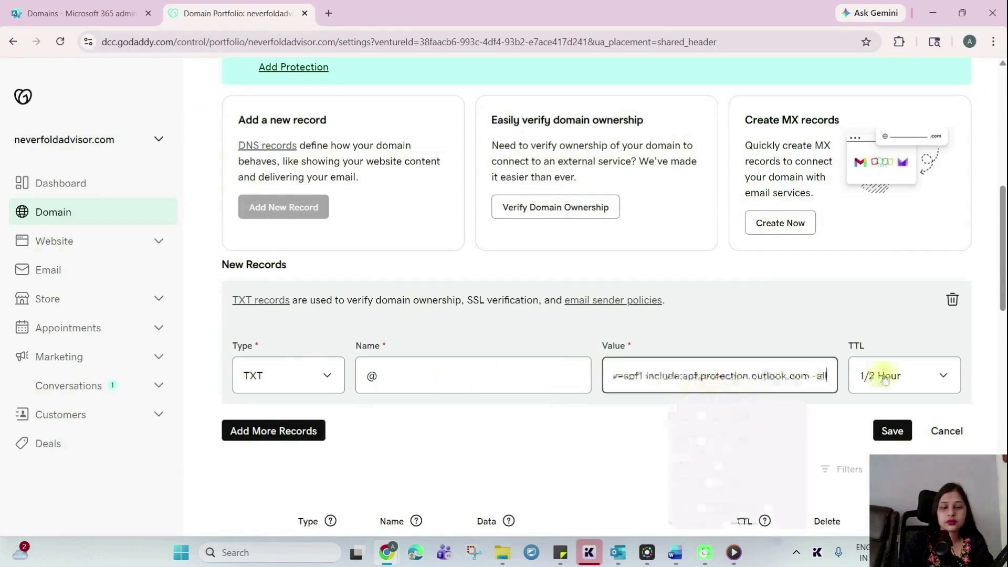
Step: Check the expected TXT TTL in the admin center, set GoDaddy's new TXT record to 1 Hour and save it
{"action": "key", "text": "alt+Tab"}
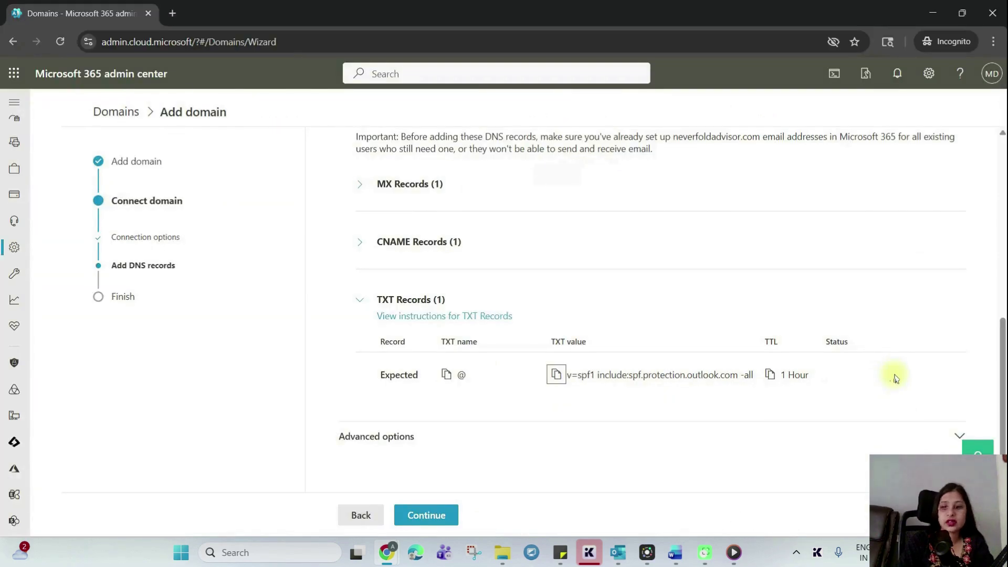
{"action": "key", "text": "alt+Tab"}
{"action": "left_click", "coordinate": [882, 376]}
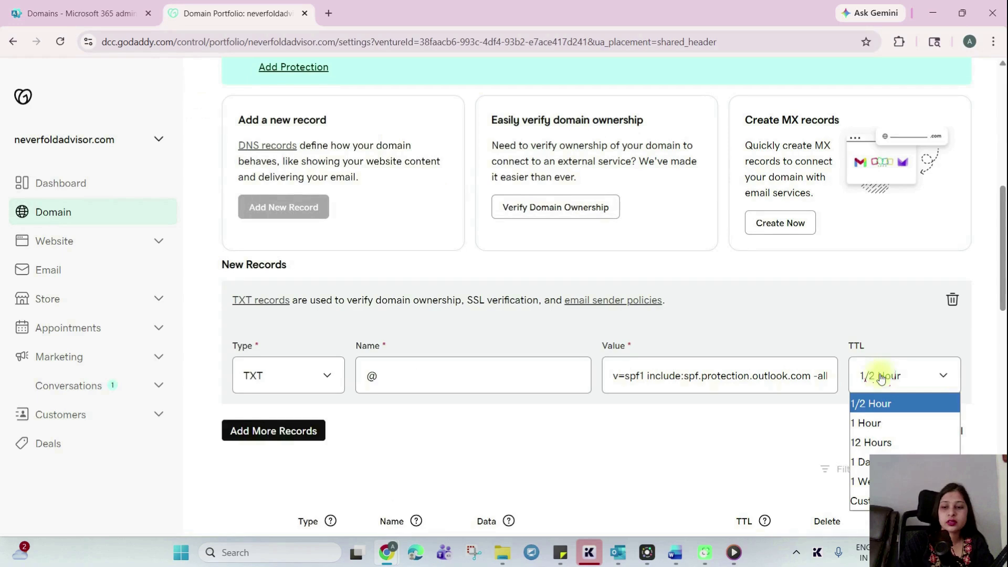
{"action": "left_click", "coordinate": [921, 423]}
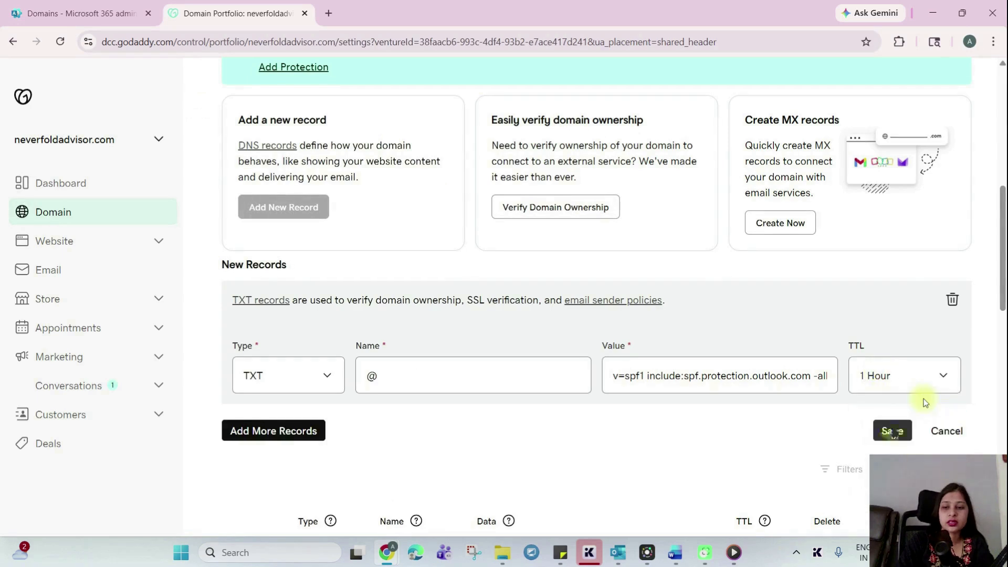
{"action": "left_click", "coordinate": [892, 430]}
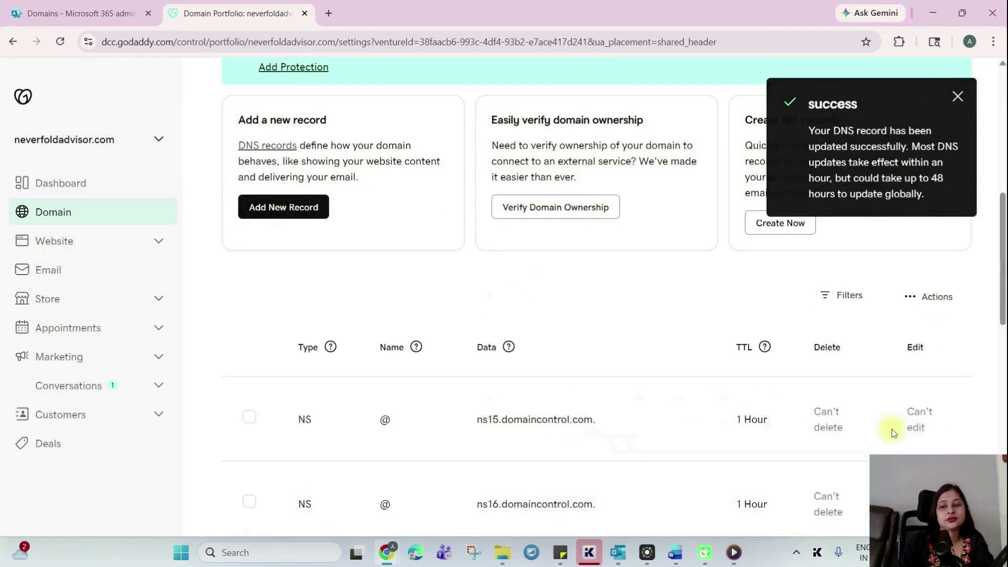
Step: Return to the Microsoft 365 admin center, complete the domain setup for neverfoldadvisor.com and refresh the domains list
{"action": "key", "text": "alt+Tab"}
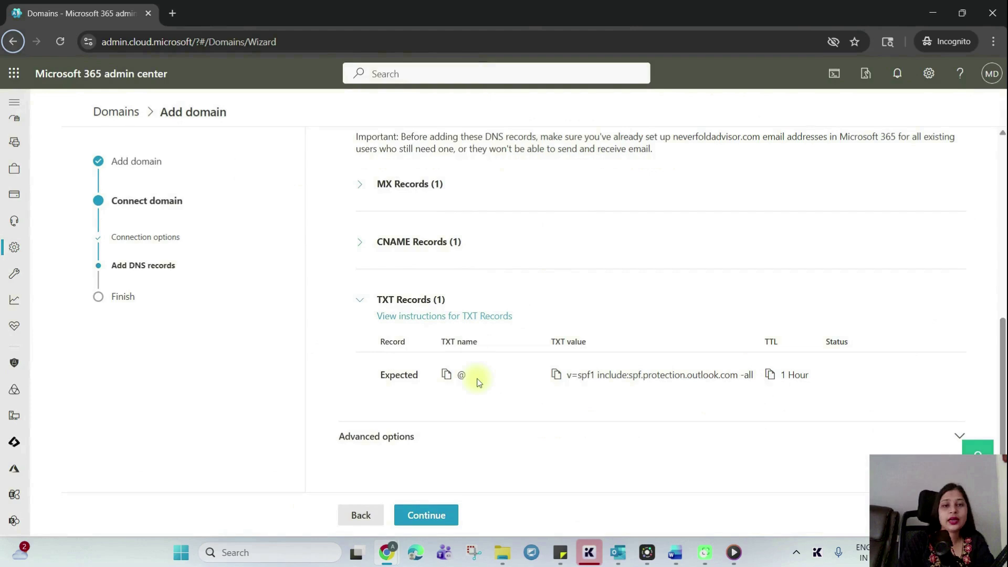
{"action": "scroll", "coordinate": [479, 386], "scroll_direction": "down", "scroll_amount": 1}
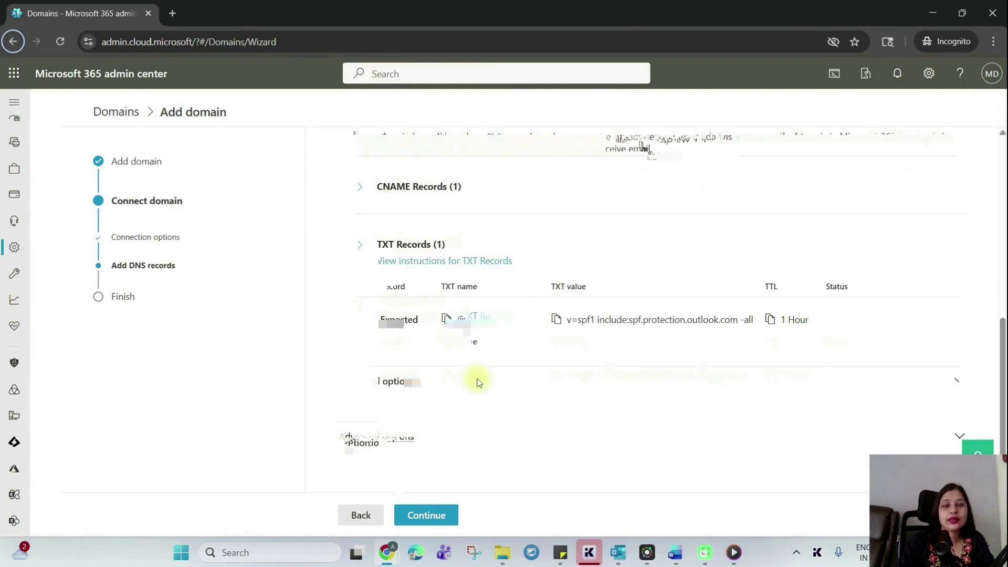
{"action": "left_click", "coordinate": [426, 514]}
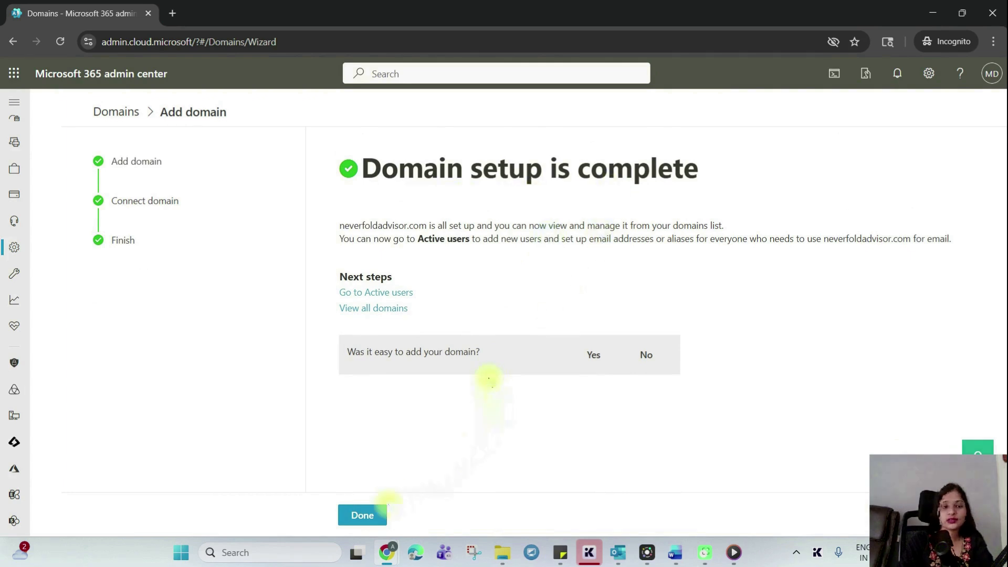
{"action": "left_click", "coordinate": [362, 516]}
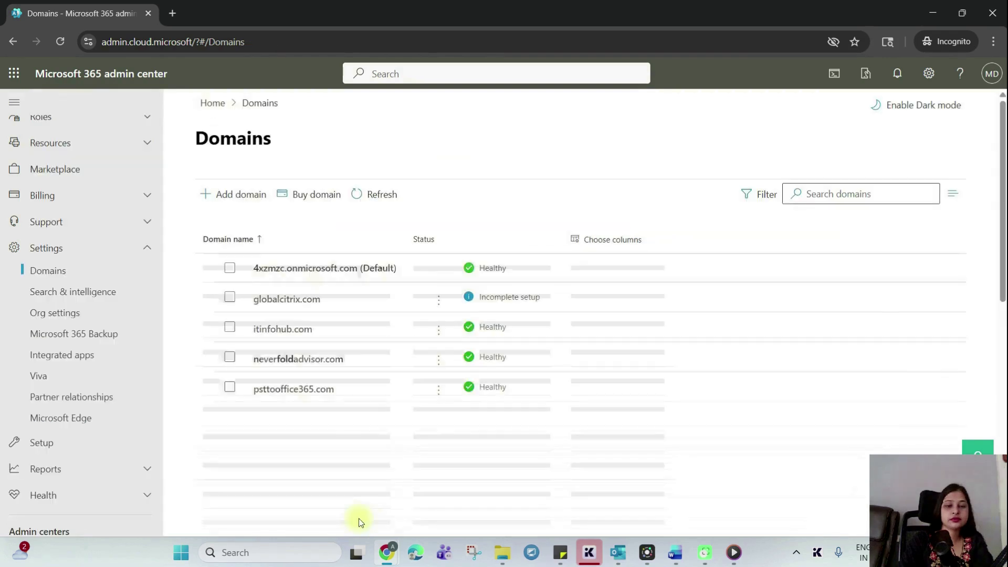
{"action": "scroll", "coordinate": [306, 414], "scroll_direction": "down", "scroll_amount": 2}
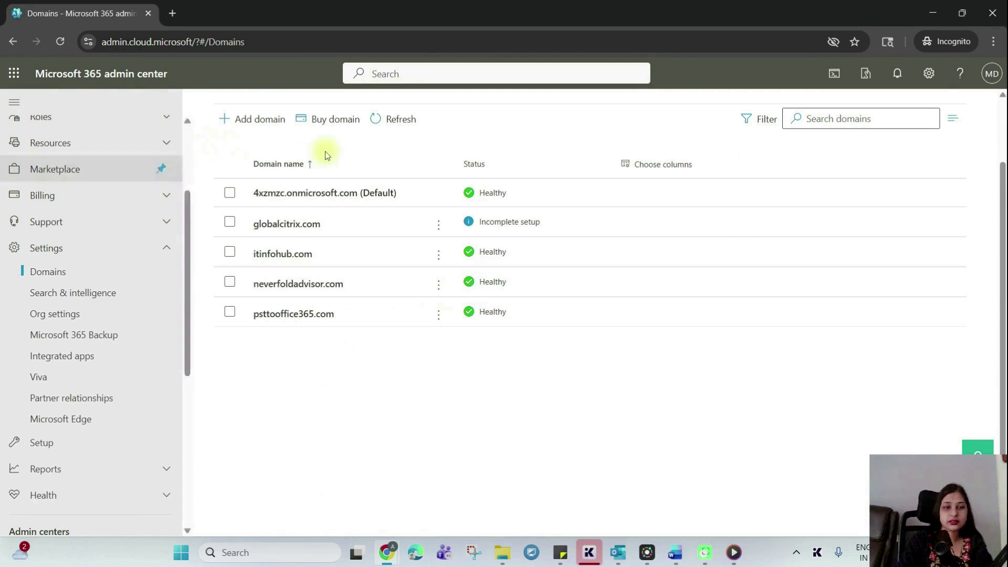
{"action": "left_click", "coordinate": [380, 117]}
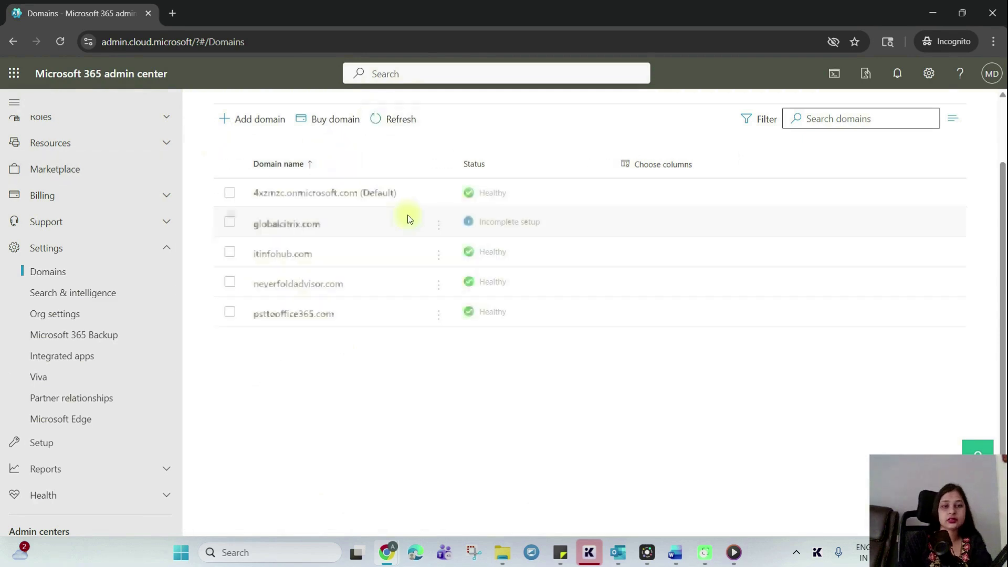